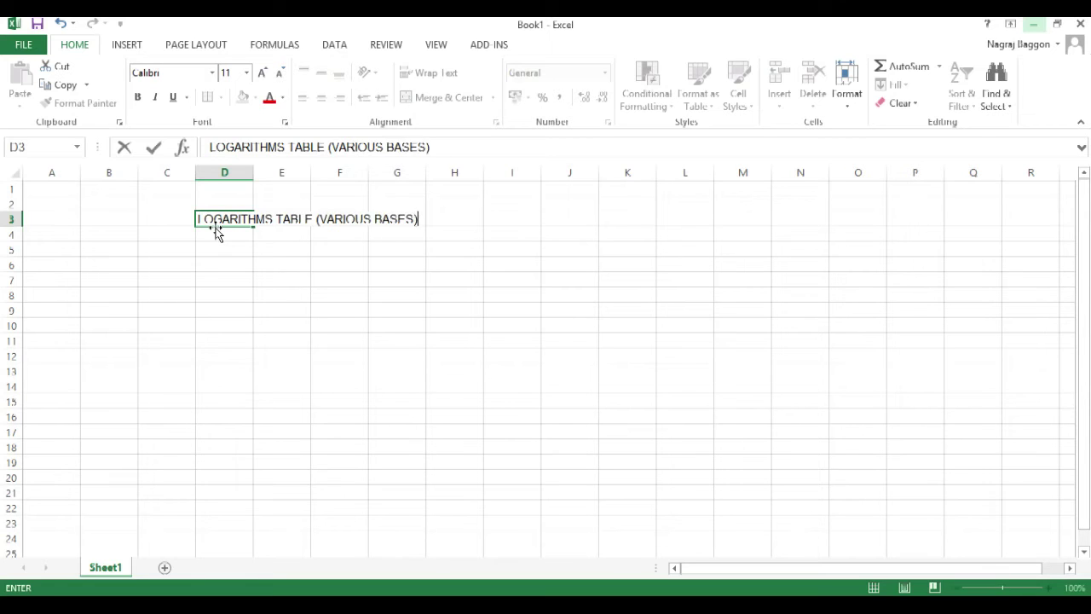
# Commit the title LOGARITHMS TABLE (VARIOUS BASES) in D3, then enter NUMBER in D4 with 1, 2 and 3 below it
pyautogui.press('Return')
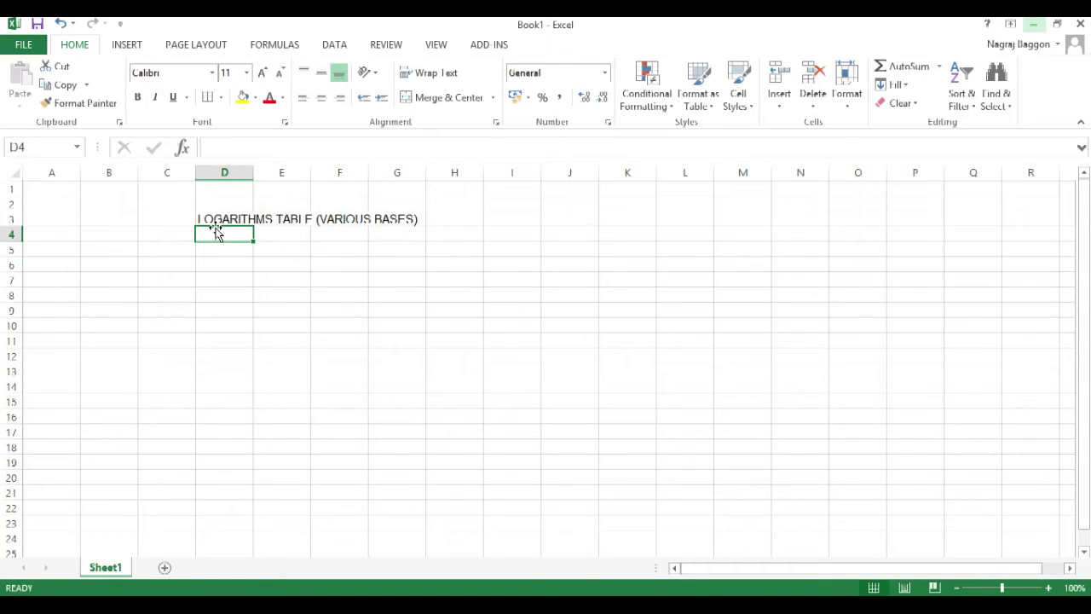
pyautogui.write('NUMBER')
pyautogui.press('Return')
pyautogui.write('1')
pyautogui.press('Return')
pyautogui.write('2')
pyautogui.press('Return')
pyautogui.write('3')
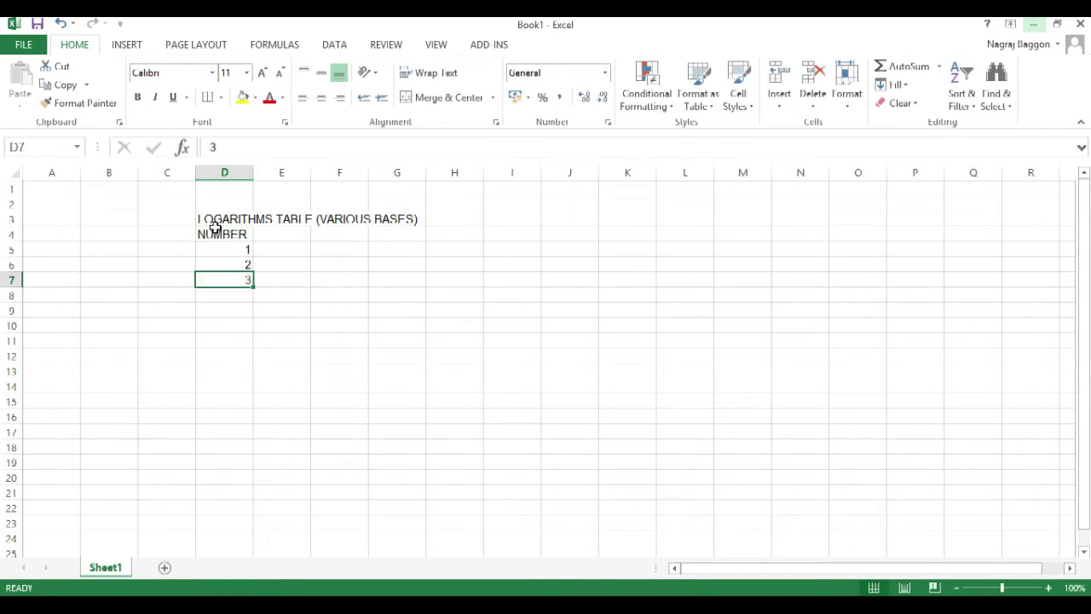
# Extend the number series from D5:D7 down to D24 so it runs from 1 to 20
pyautogui.press('Up')
pyautogui.press('Up')
pyautogui.hotkey('shift', 'Down')
pyautogui.hotkey('shift', 'Down')
pyautogui.moveTo(252, 287); pyautogui.dragTo(253, 539)
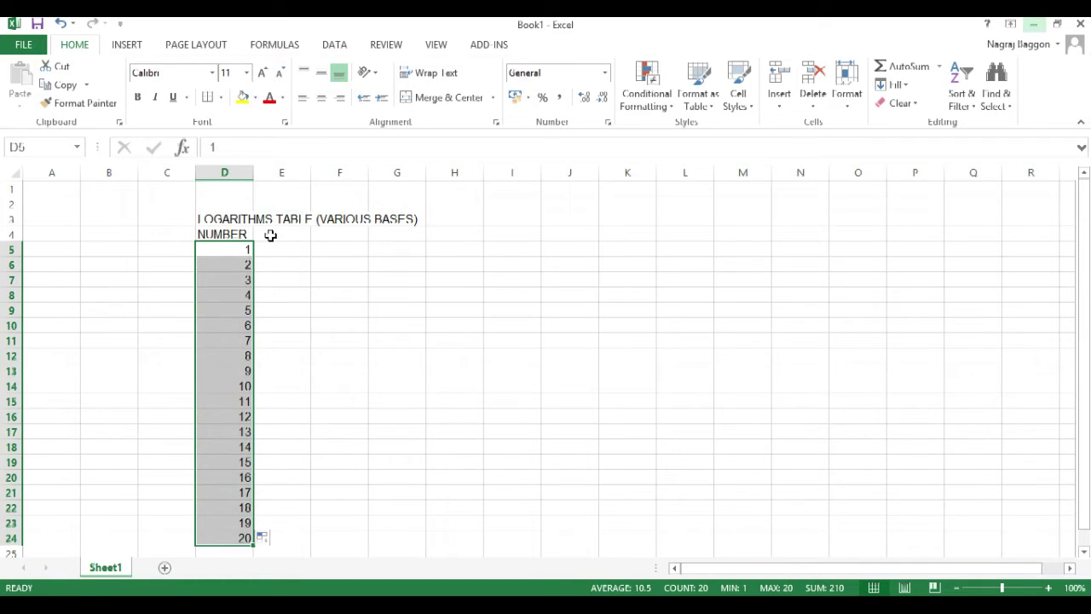
# Enter the column headers NATURAL, 10 and 5 in cells E4, F4 and G4
pyautogui.click(300, 233)
pyautogui.write('NATURAL')
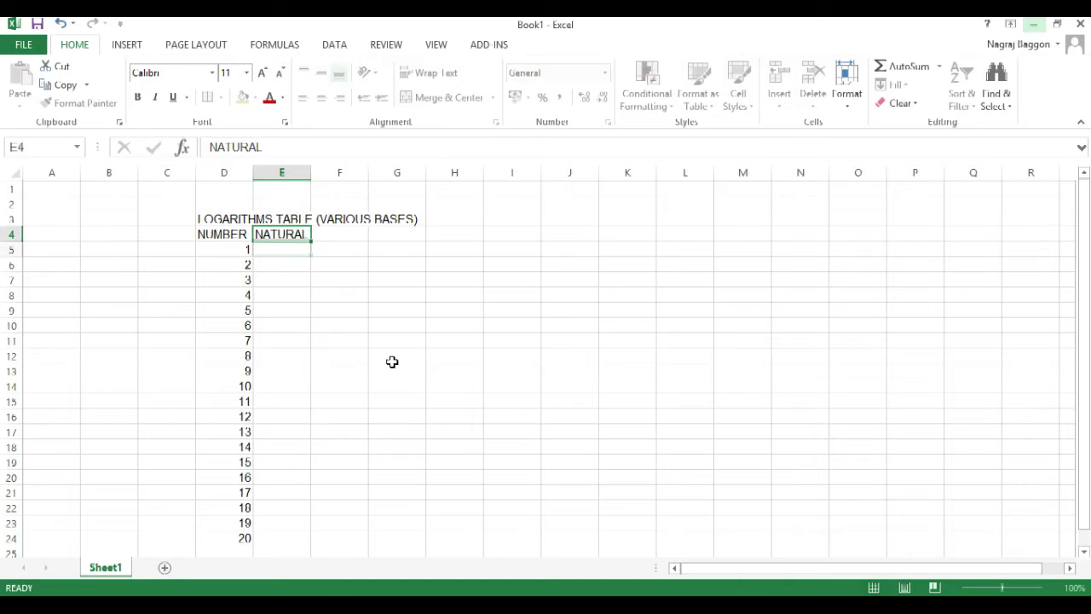
pyautogui.press('Return')
pyautogui.press('Up')
pyautogui.press('Right')
pyautogui.write('10')
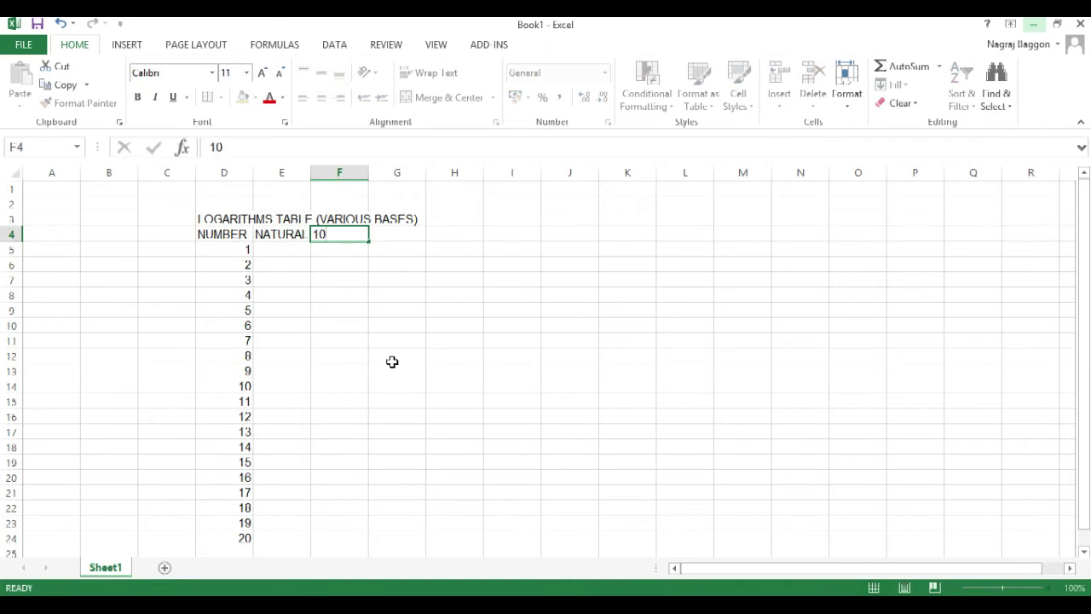
pyautogui.press('Return')
pyautogui.press('Up')
pyautogui.press('Right')
pyautogui.write('5')
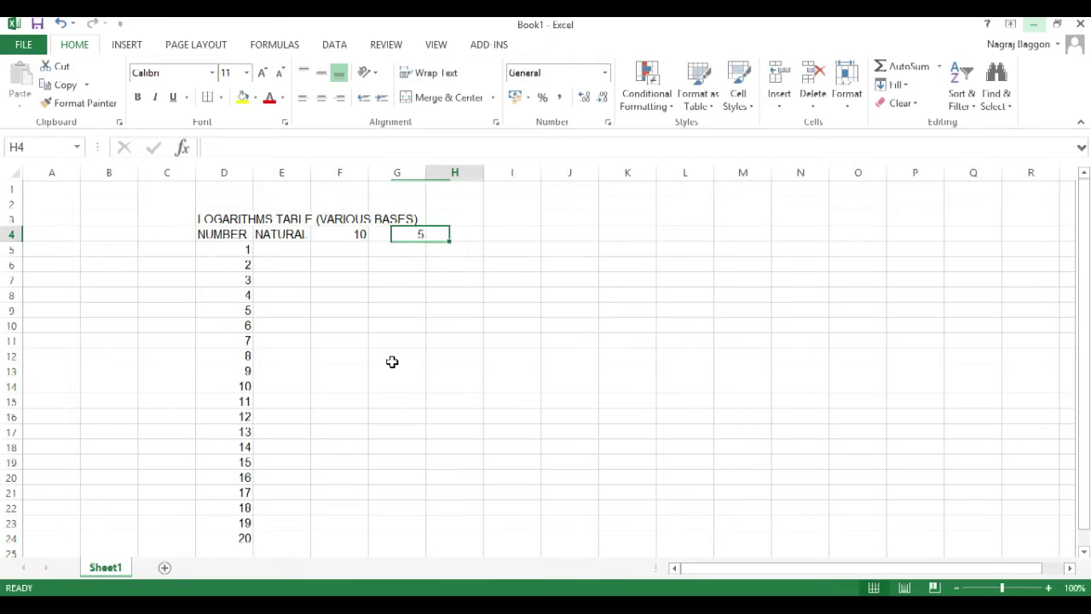
pyautogui.press('Tab')
# Enter the remaining base headers 15, 20, 25 and 30 in cells H4 to K4
pyautogui.write('15')
pyautogui.press('Tab')
pyautogui.write('20')
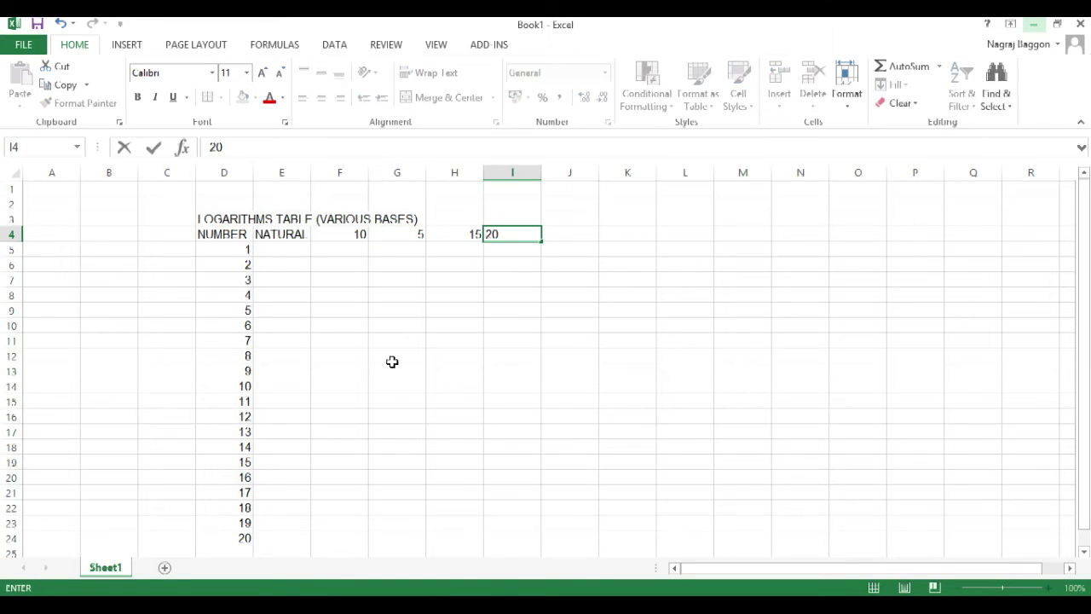
pyautogui.press('Tab')
pyautogui.write('25')
pyautogui.press('Tab')
pyautogui.write('30')
pyautogui.press('Return')
# Enter =LN(D5) in E5 and fill the natural logarithm formula down to E24
pyautogui.press('Left')
pyautogui.press('Left')
pyautogui.press('Left')
pyautogui.press('Left')
pyautogui.press('Left')
pyautogui.press('Left')
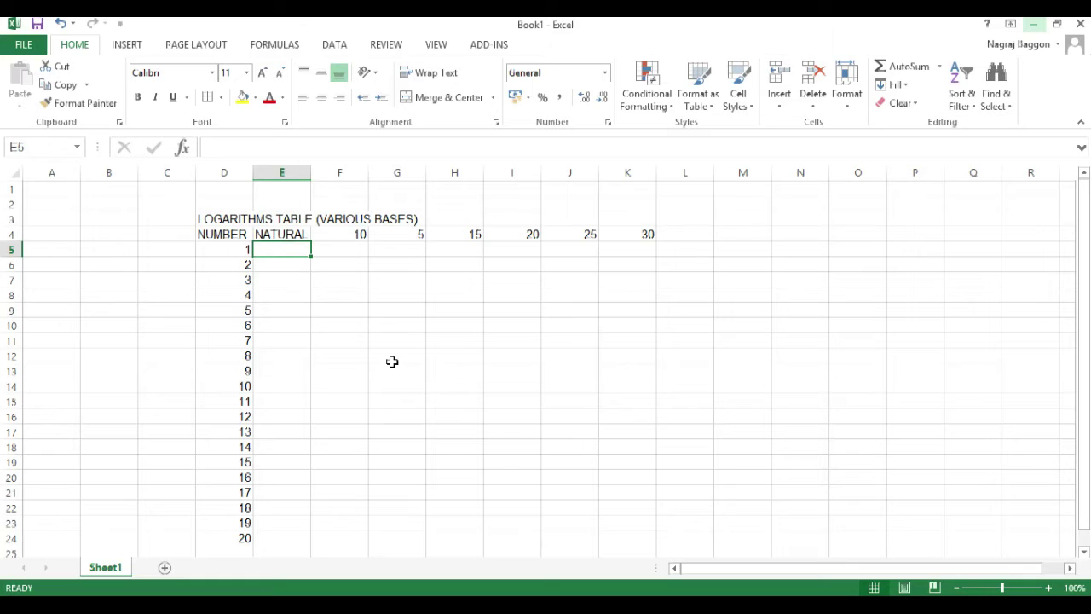
pyautogui.write('=')
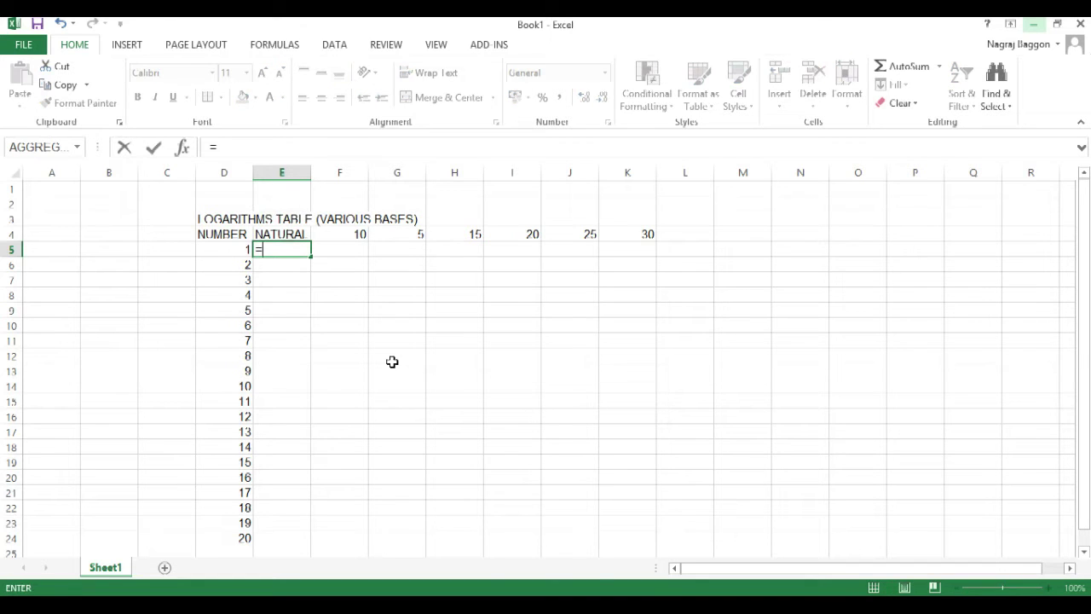
pyautogui.write('LN')
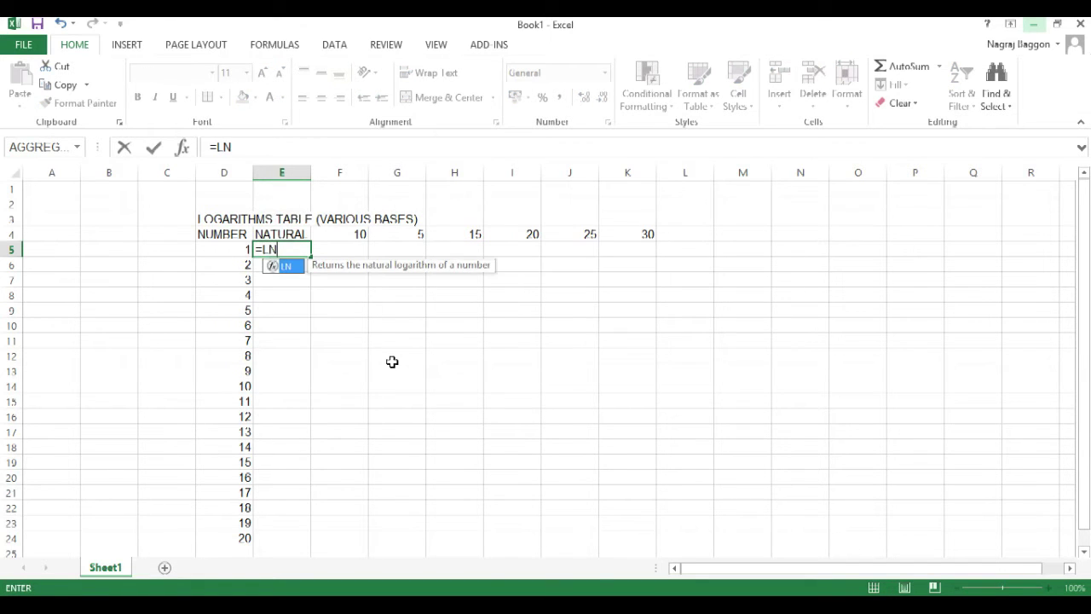
pyautogui.write('(D5')
pyautogui.press('Return')
pyautogui.click(300, 250)
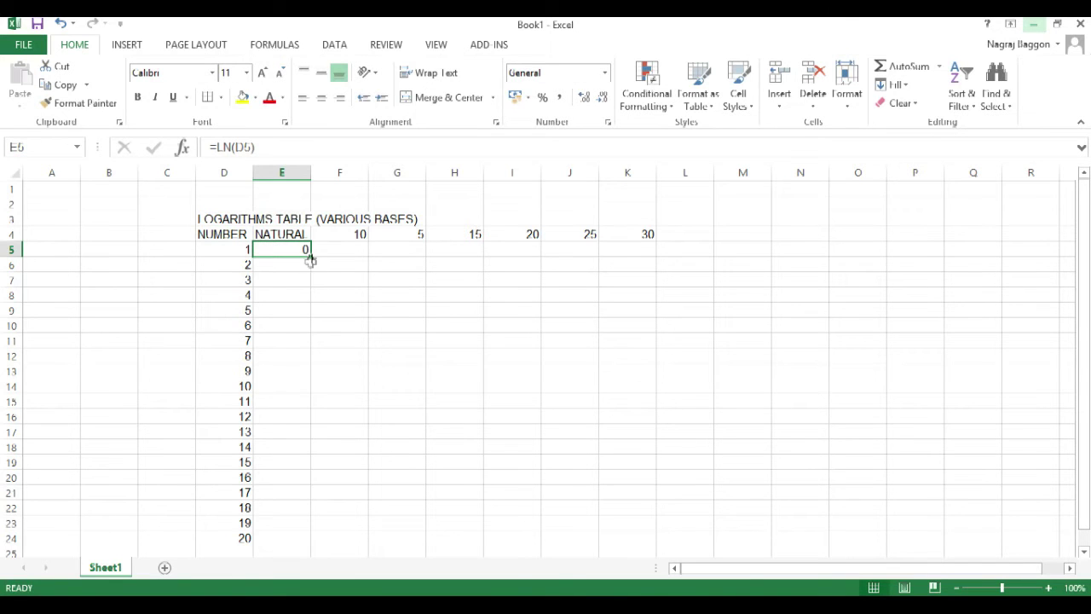
pyautogui.doubleClick(310, 256)
# Merge and center the table title across D3:K3
pyautogui.moveTo(234, 220); pyautogui.dragTo(635, 222)
pyautogui.click(449, 98)
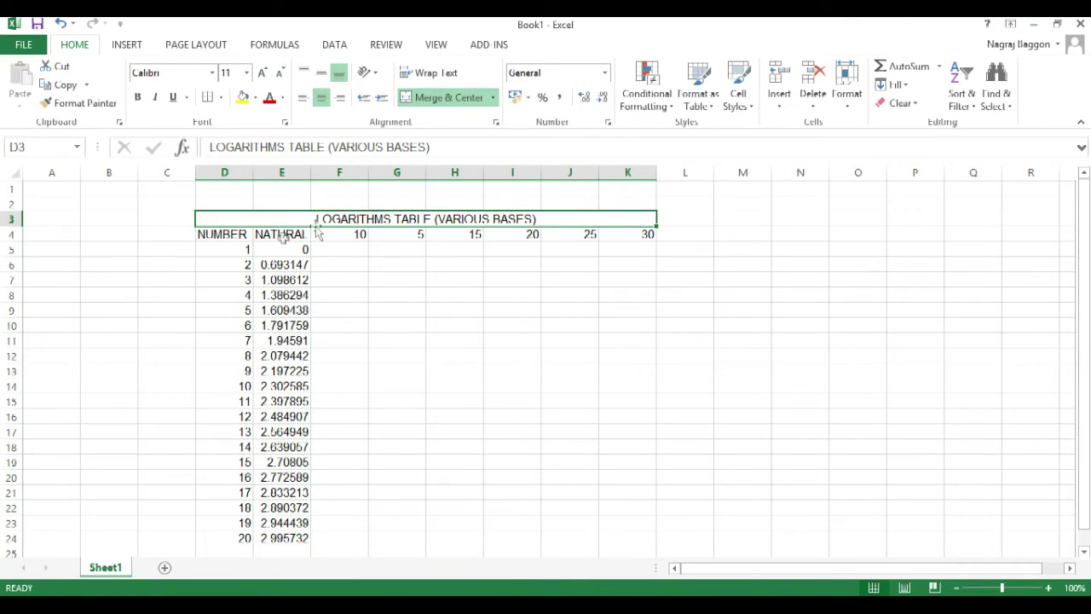
# Format E5:E24 as Number with 4 decimal places and copy that format to F5:K24
pyautogui.moveTo(281, 250); pyautogui.dragTo(290, 536)
pyautogui.hotkey('ctrl', '1')
pyautogui.click(533, 260)
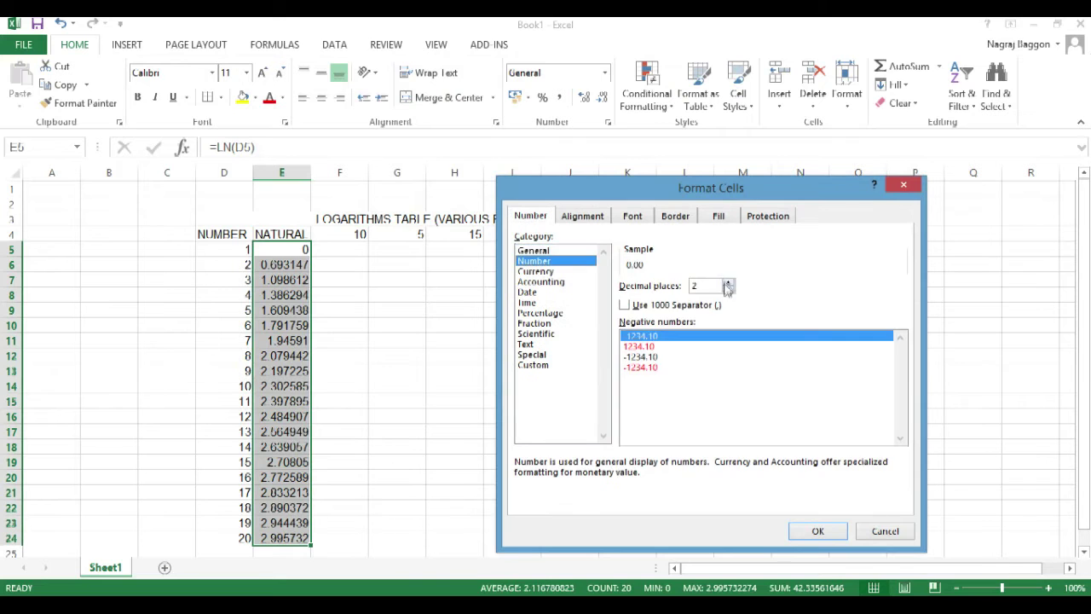
pyautogui.click(727, 282)
pyautogui.click(727, 282)
pyautogui.click(804, 525)
pyautogui.click(79, 102)
pyautogui.moveTo(340, 249)
pyautogui.mouseDown()
pyautogui.moveTo(590, 352)
pyautogui.moveTo(625, 470)
pyautogui.moveTo(609, 536)
pyautogui.mouseUp()
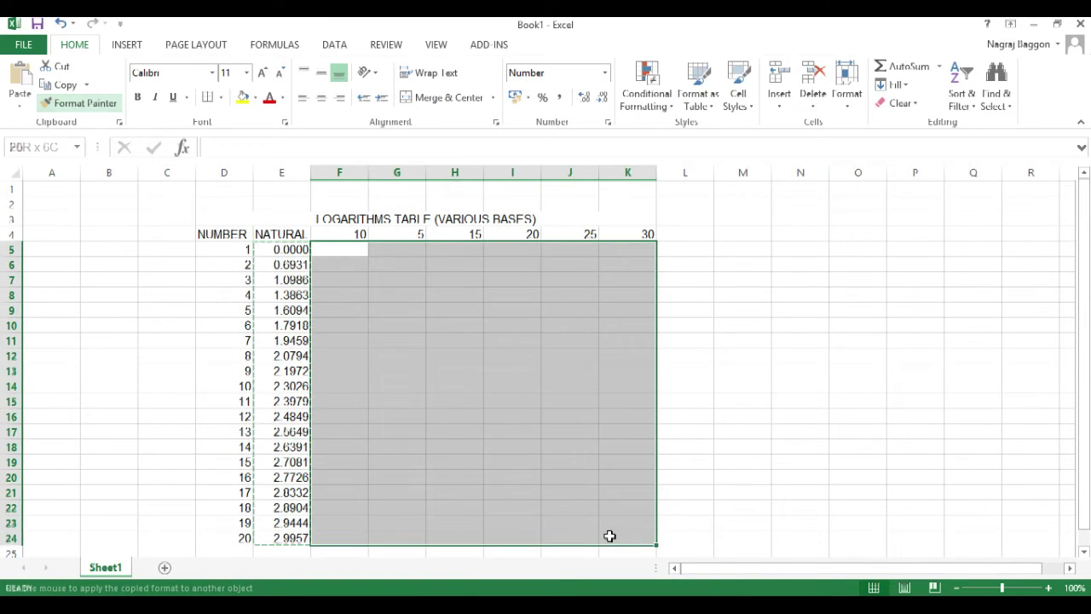
# Apply all borders to the whole table, D3:K24
pyautogui.moveTo(246, 214); pyautogui.dragTo(266, 535)
pyautogui.hotkey('alt', 'h')
pyautogui.press('b')
pyautogui.press('a')
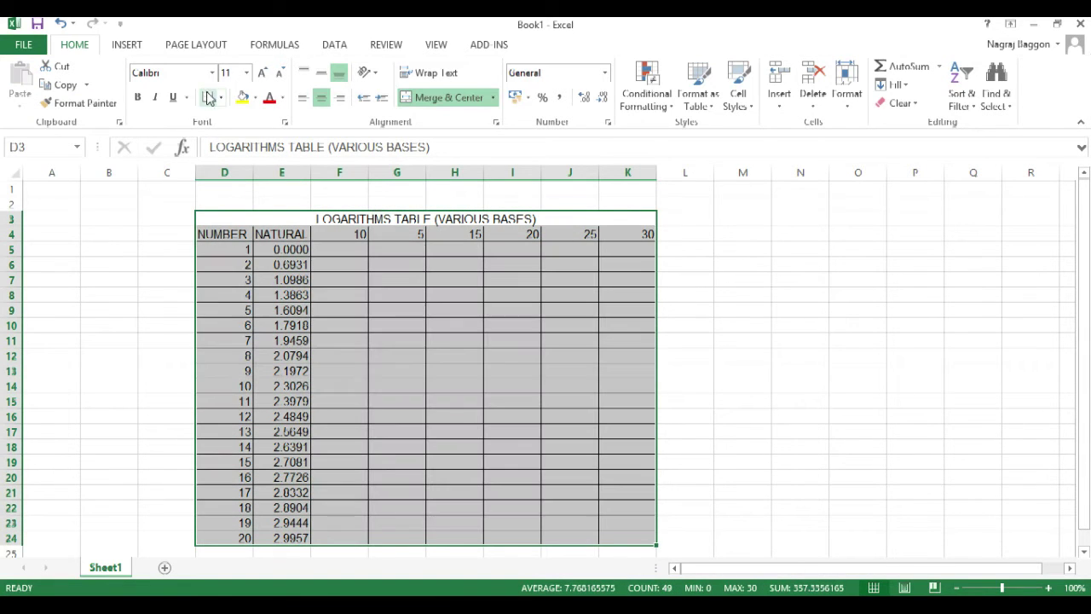
# Enter the formula =LOG(D5,F4) in F5 for the base 10 logarithm
pyautogui.click(338, 250)
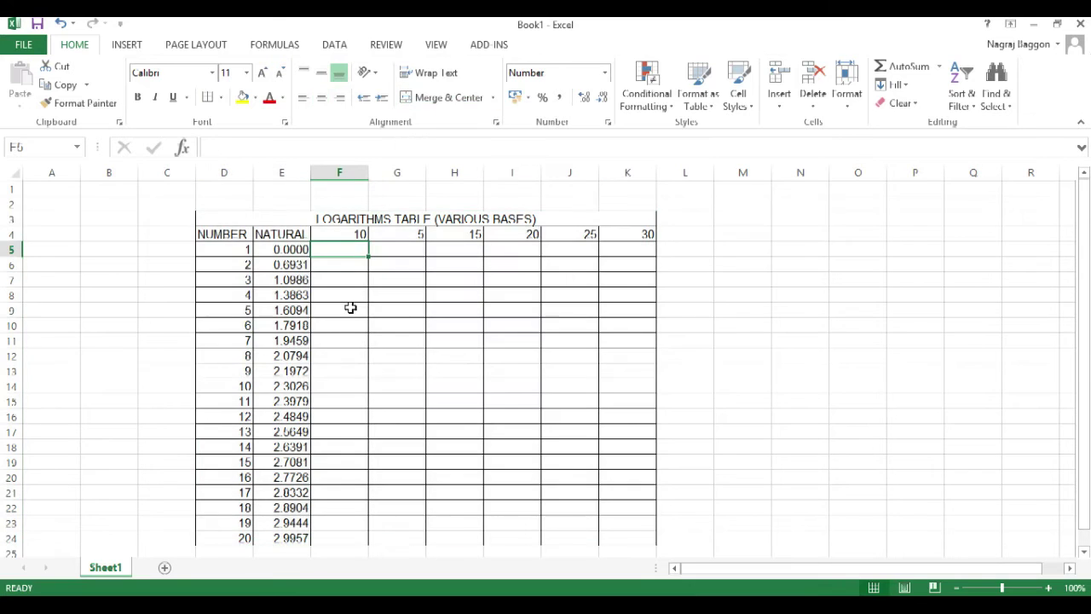
pyautogui.write('=LOG(')
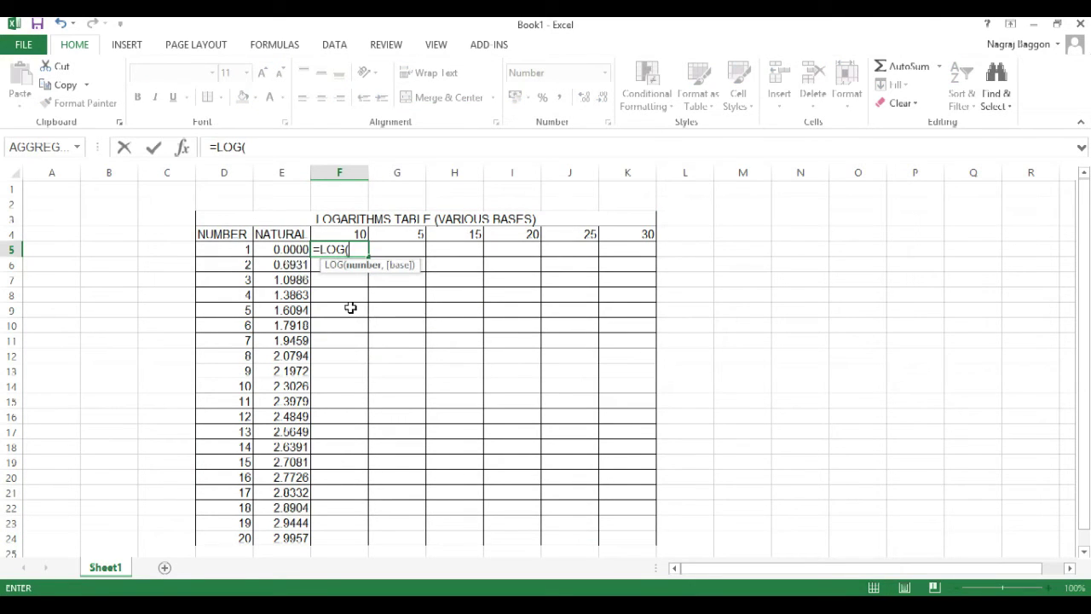
pyautogui.press('Left')
pyautogui.press('Left')
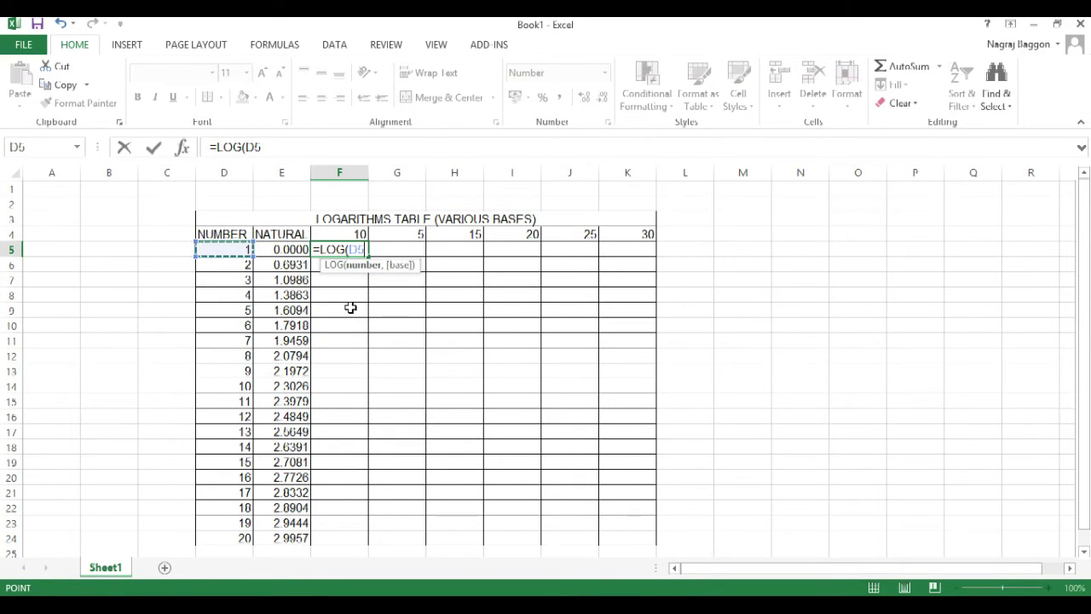
pyautogui.write(',')
pyautogui.press('Up')
pyautogui.hotkey('ctrl', 'Return')
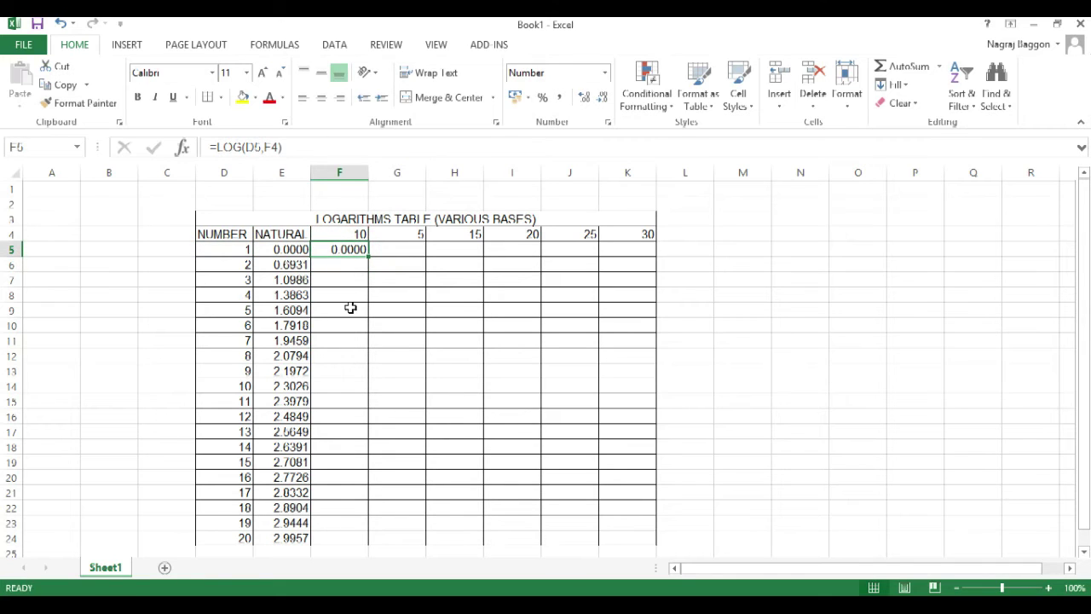
# Change the F5 formula to the mixed references =LOG($D5,F$4) and fill it down to F24
pyautogui.click(246, 147)
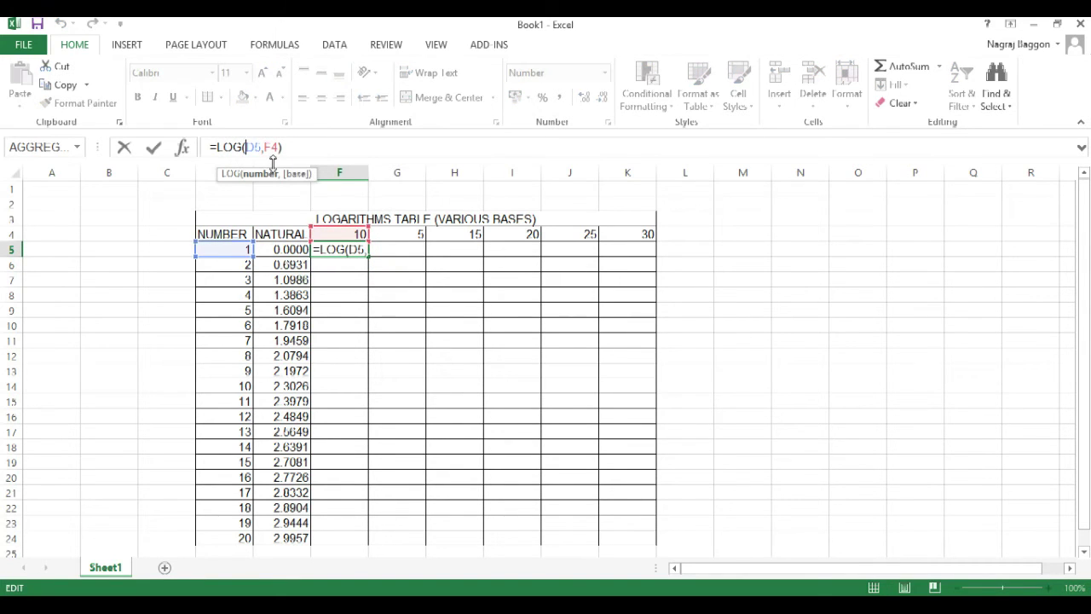
pyautogui.write('$')
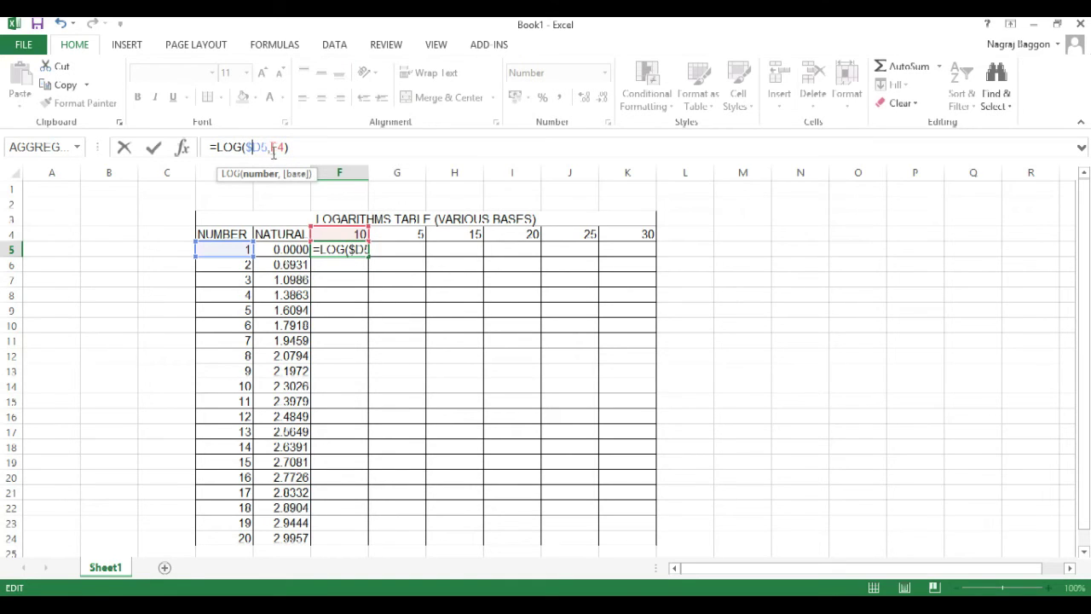
pyautogui.click(278, 146)
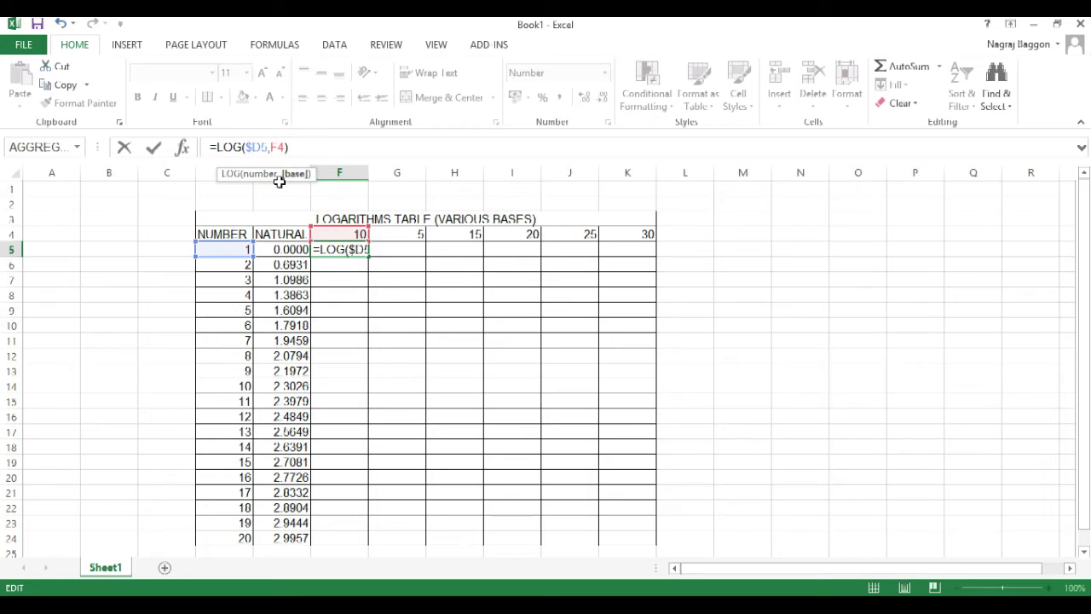
pyautogui.write('$')
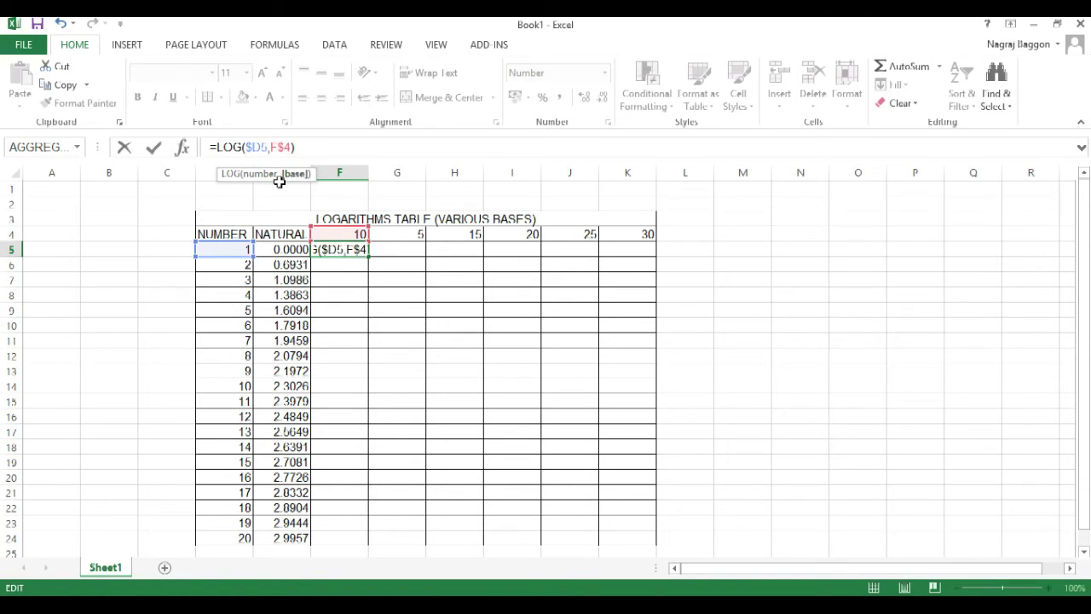
pyautogui.press('Return')
pyautogui.press('Up')
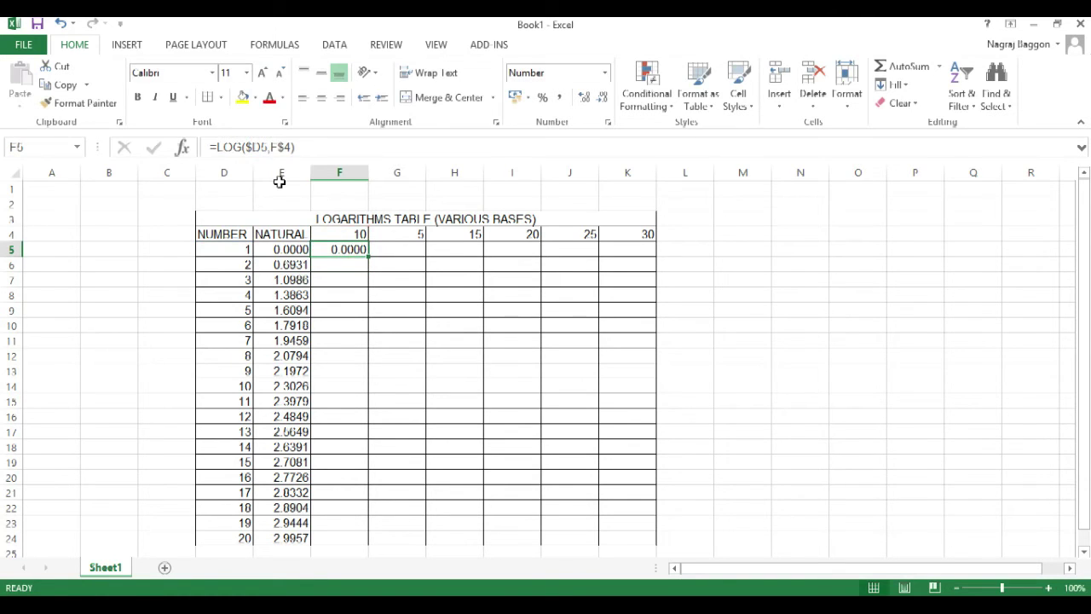
pyautogui.doubleClick(368, 256)
# Check the references in the formulas copied down the base 10 column
pyautogui.click(345, 264)
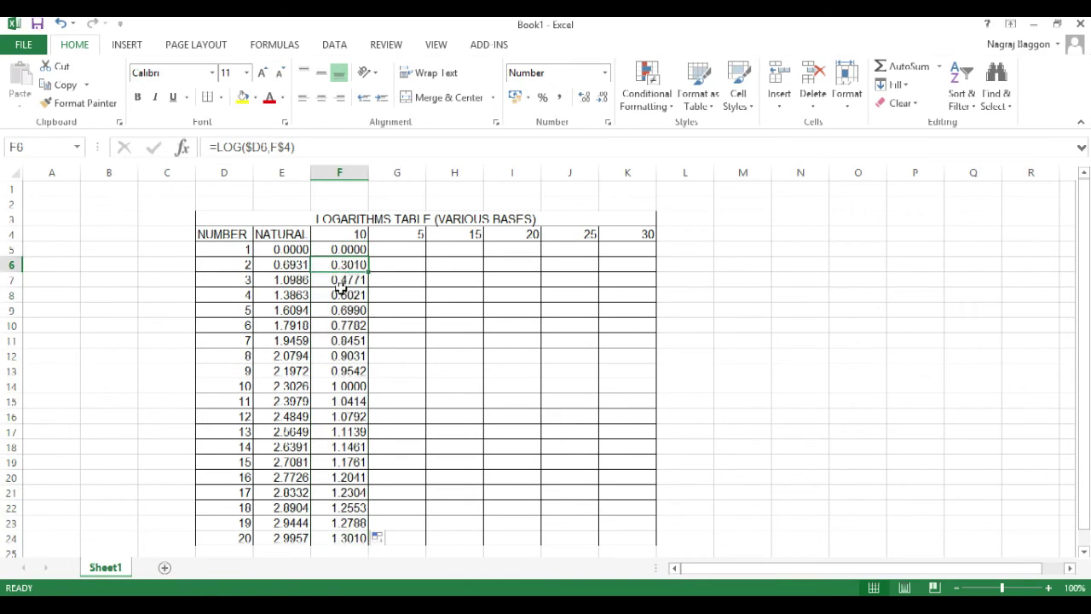
pyautogui.click(346, 295)
pyautogui.click(345, 326)
pyautogui.click(346, 369)
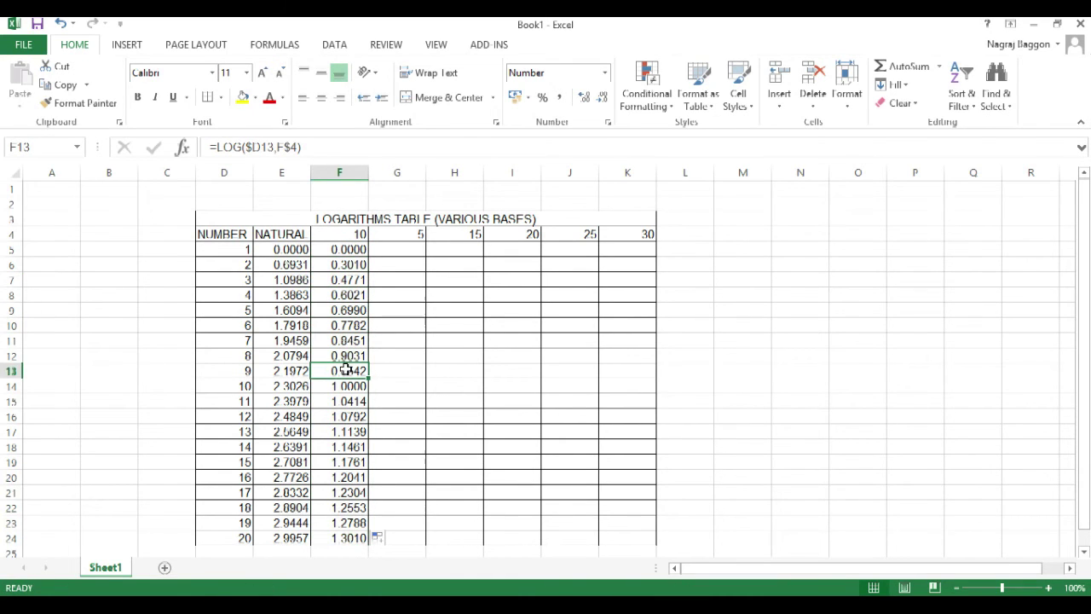
pyautogui.click(348, 248)
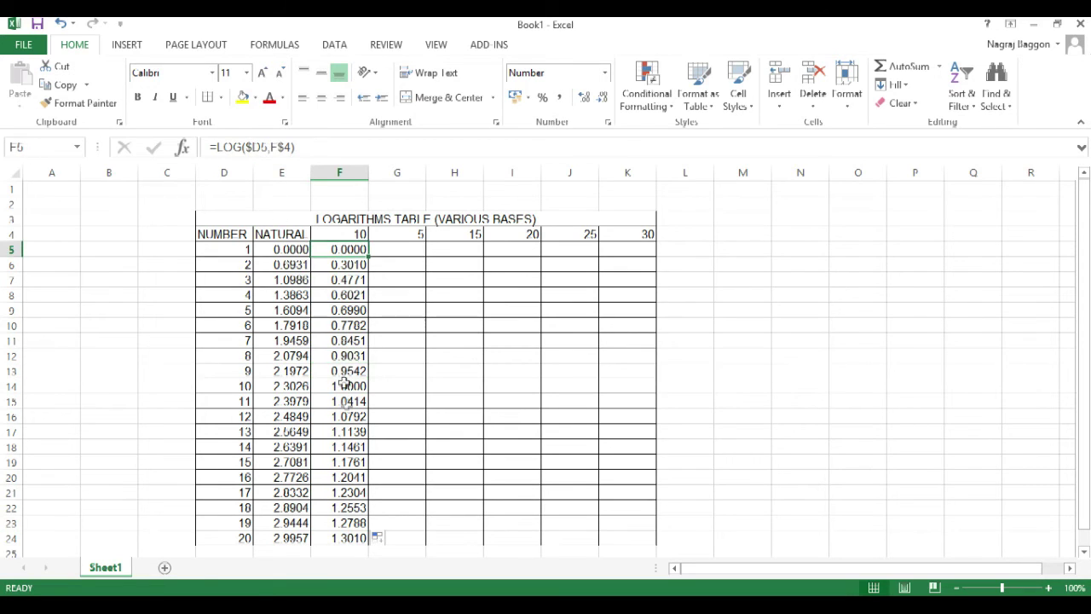
pyautogui.click(342, 266)
pyautogui.click(345, 308)
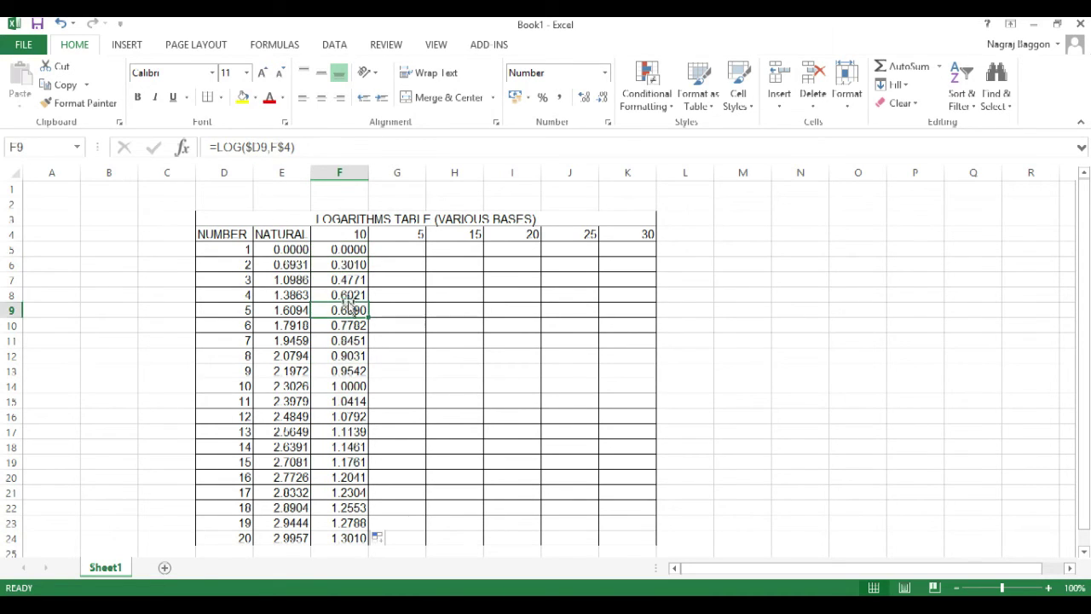
# Copy the F5 formula across to G5 and fill the base 5 column down to G24
pyautogui.click(349, 247)
pyautogui.moveTo(369, 256); pyautogui.dragTo(403, 260)
pyautogui.click(400, 250)
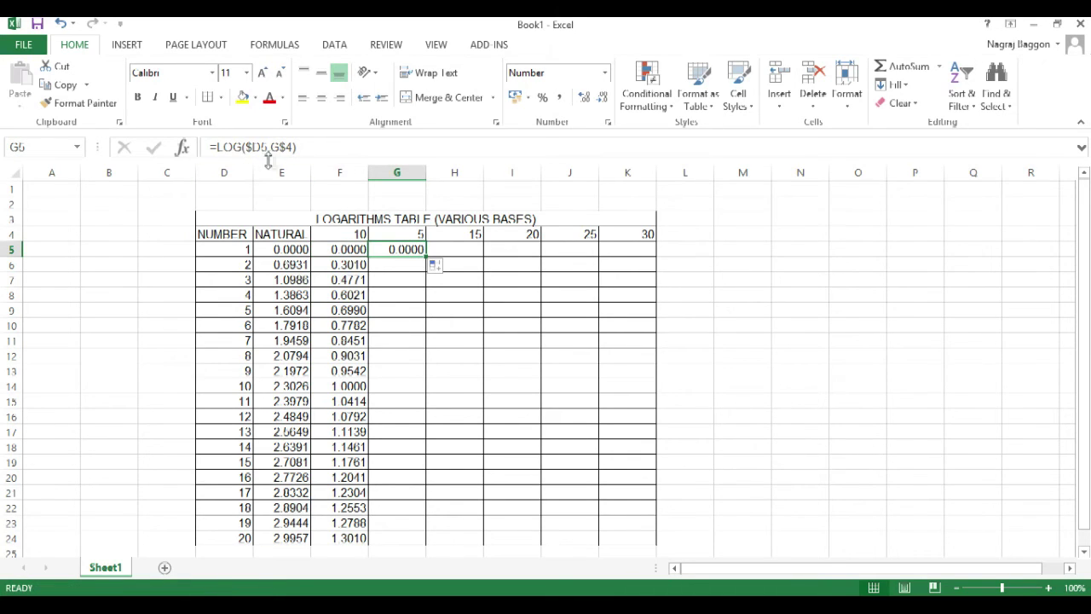
pyautogui.doubleClick(426, 257)
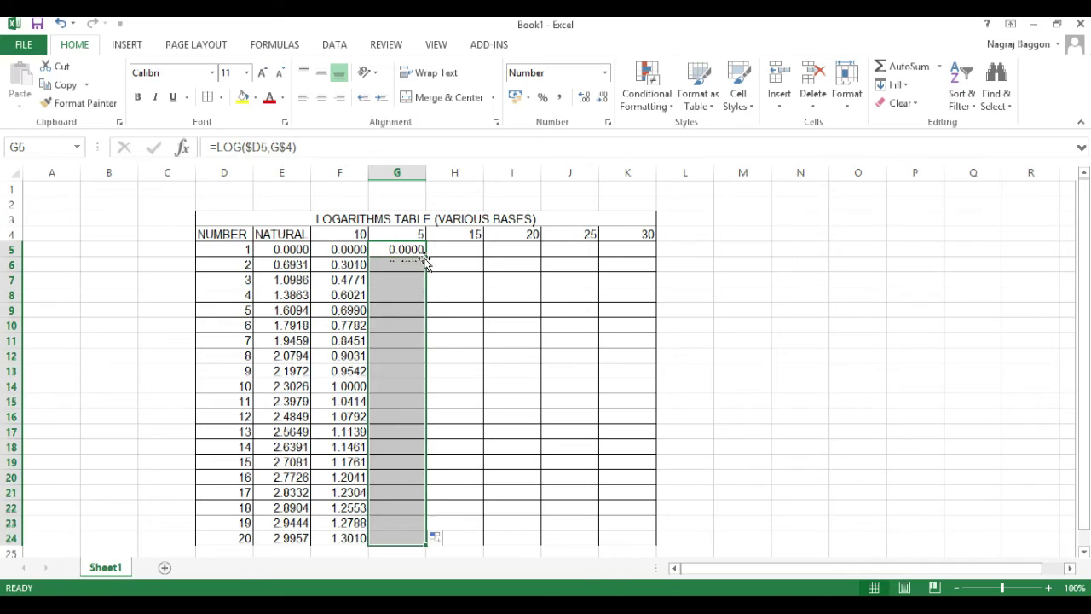
# Copy the G5 formula across to H5 and fill the base 15 column down to H24
pyautogui.click(397, 252)
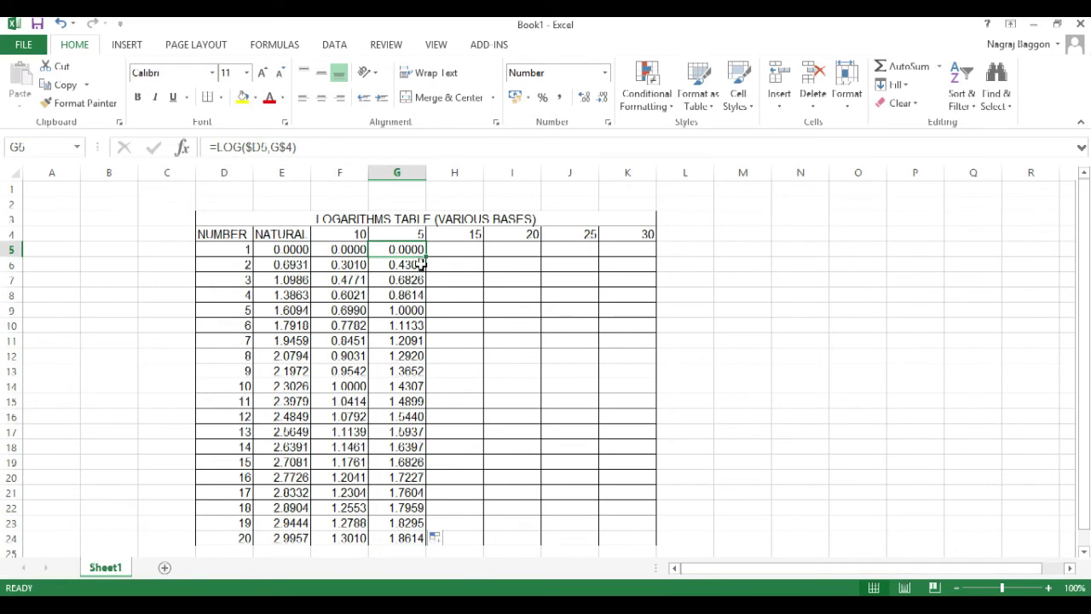
pyautogui.moveTo(426, 256); pyautogui.dragTo(460, 265)
pyautogui.click(458, 250)
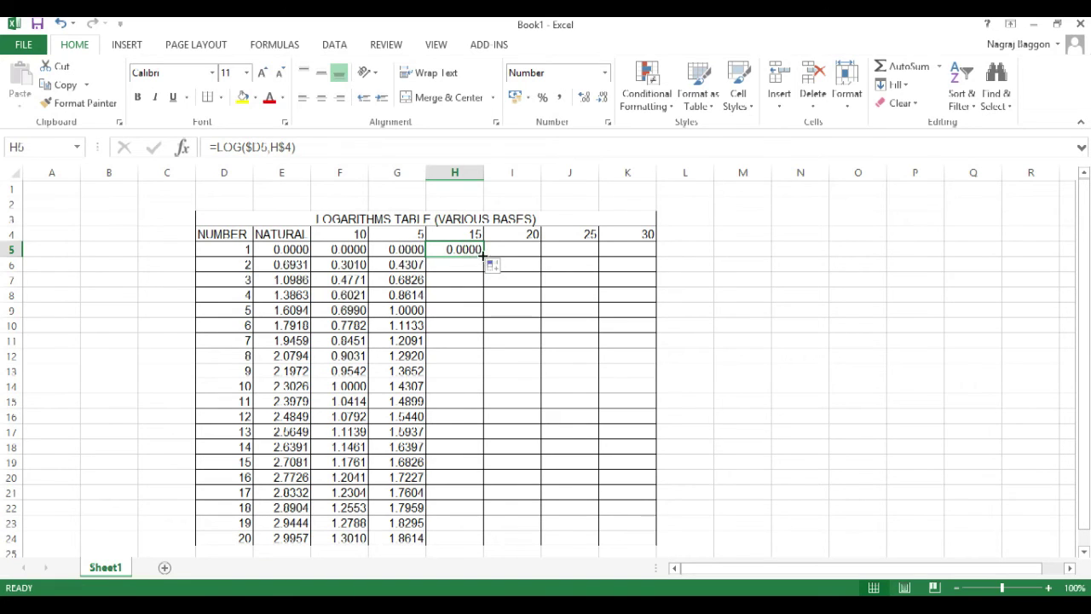
pyautogui.doubleClick(484, 258)
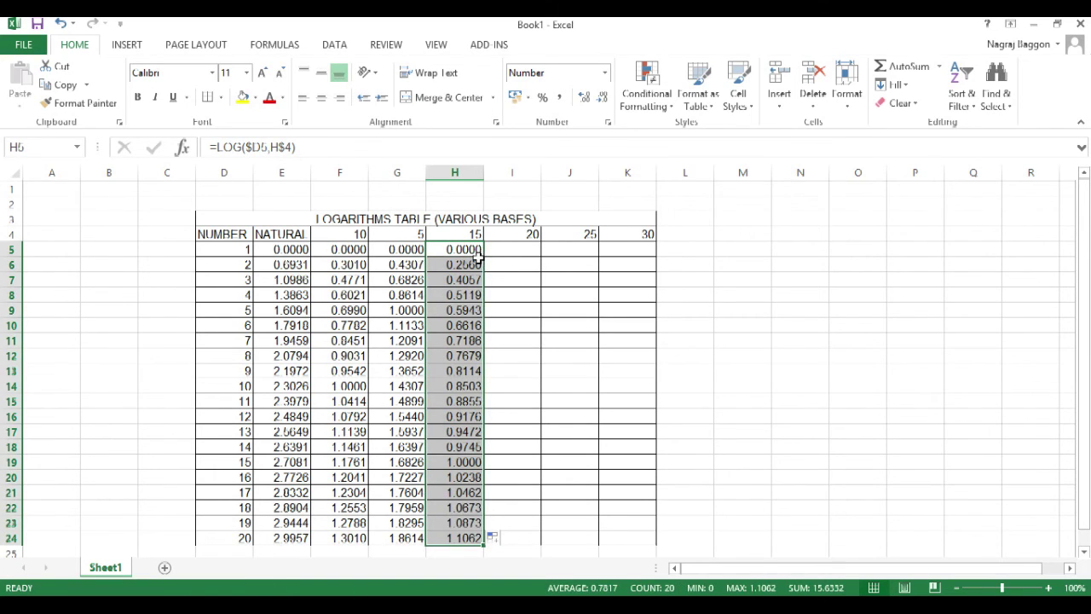
# Copy the H5 formula across to I5 and fill the base 20 column down to I24
pyautogui.click(464, 252)
pyautogui.moveTo(483, 257); pyautogui.dragTo(515, 250)
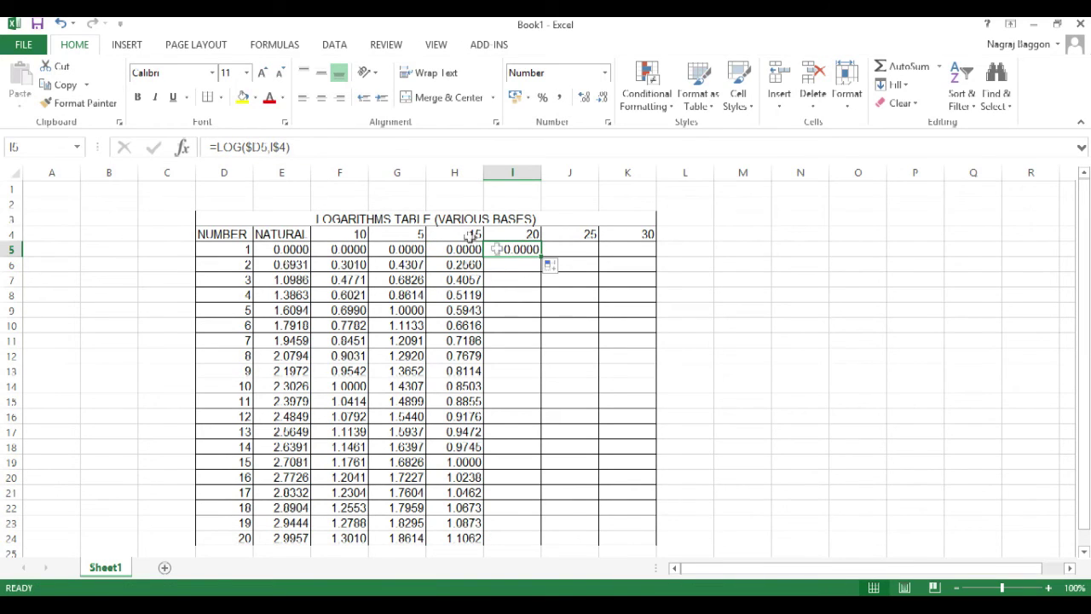
pyautogui.doubleClick(535, 259)
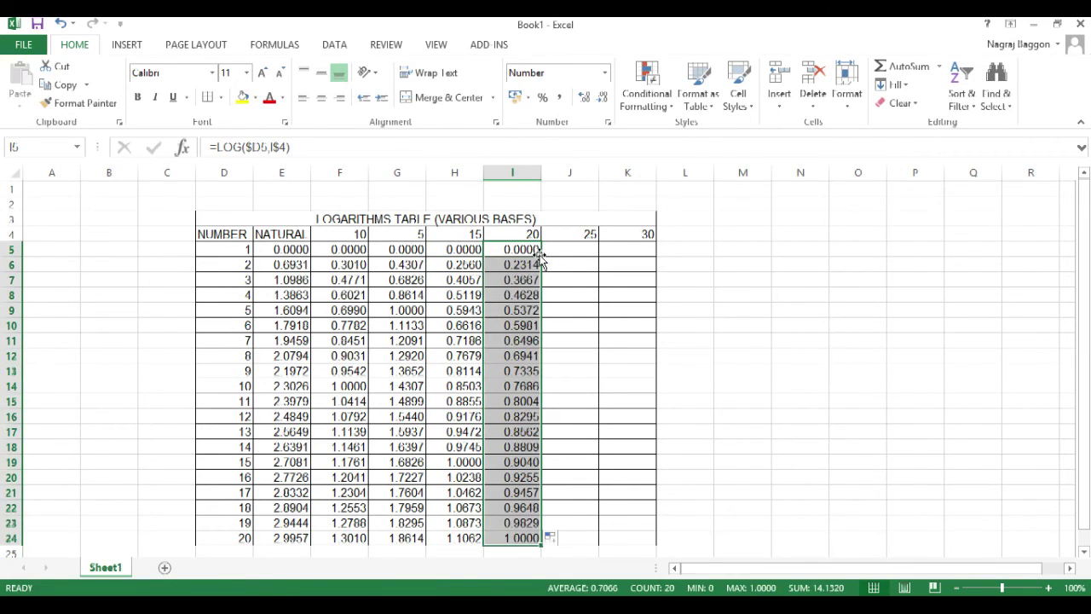
# Copy the I5 formula across to J5 and fill the base 25 column down to J24
pyautogui.moveTo(521, 249); pyautogui.dragTo(569, 249)
pyautogui.click(521, 249)
pyautogui.doubleClick(600, 257)
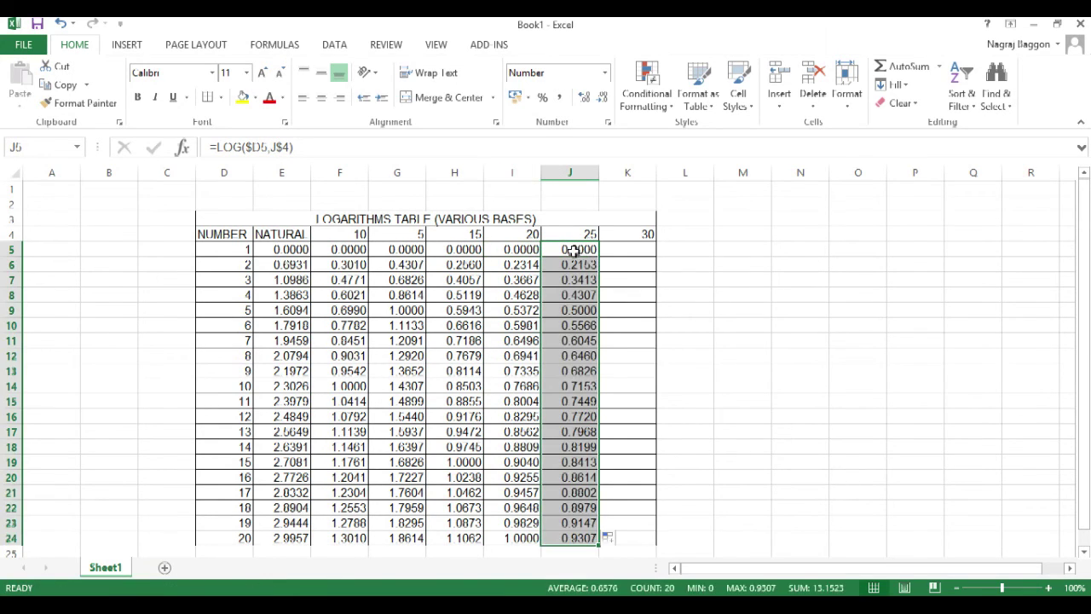
# Copy the J5 formula across to K5 and fill the base 30 column down to K24
pyautogui.click(572, 249)
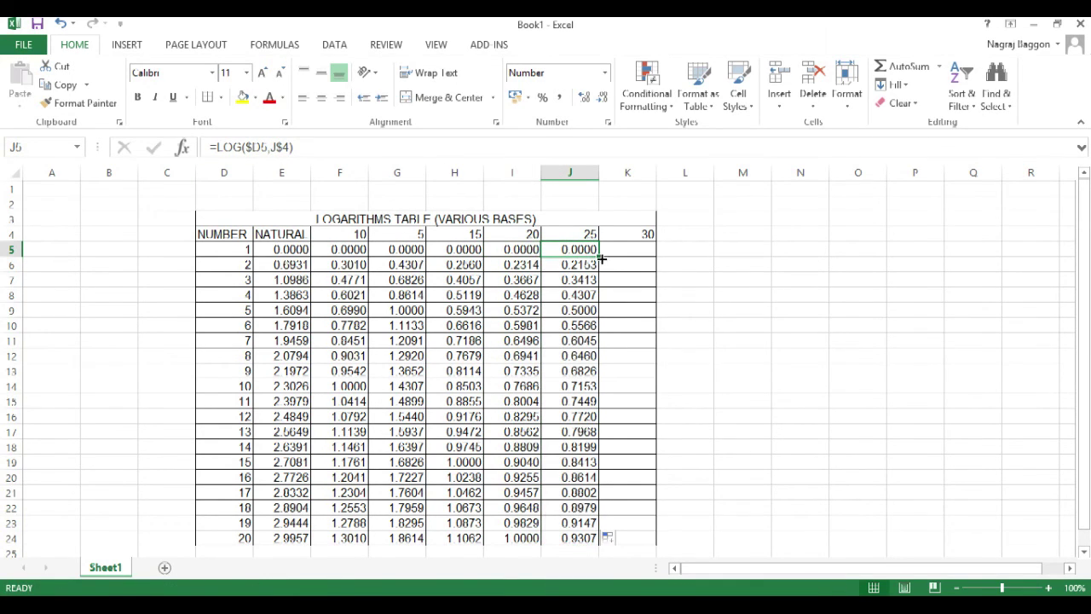
pyautogui.moveTo(600, 257); pyautogui.dragTo(646, 259)
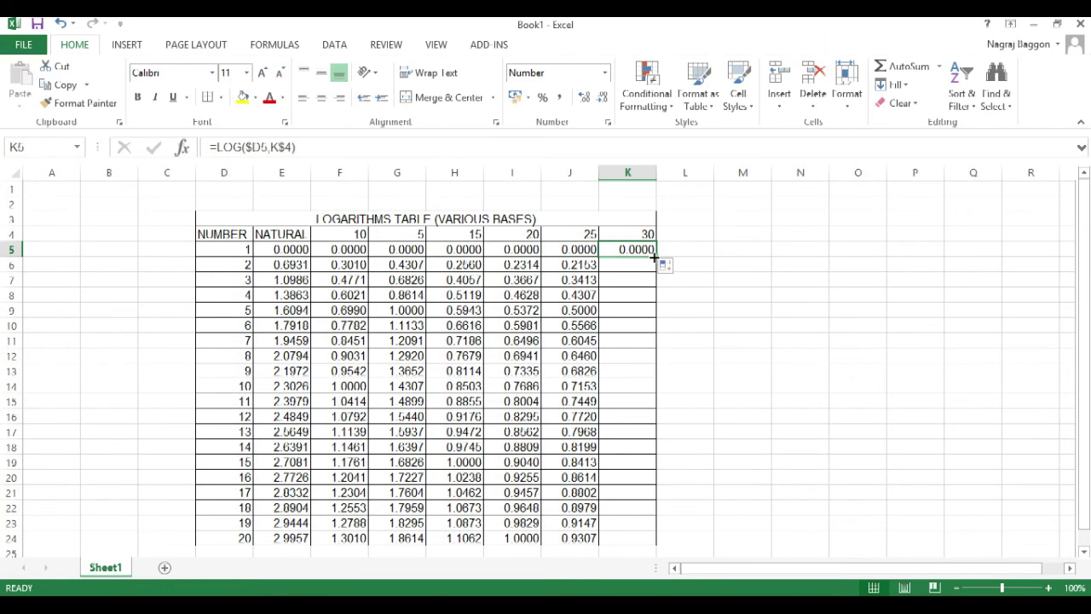
pyautogui.doubleClick(655, 256)
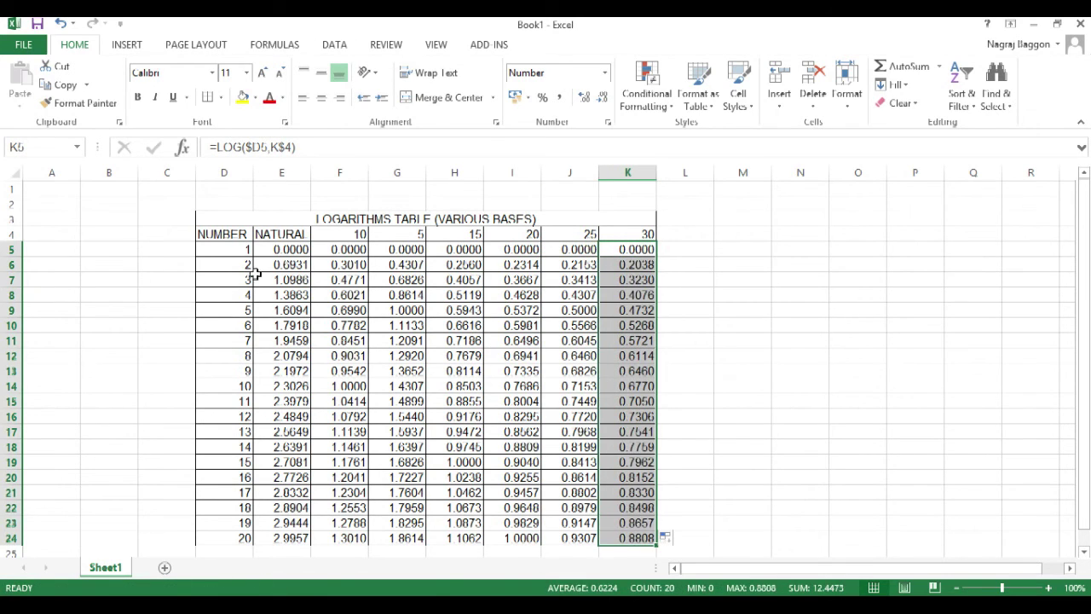
# Check the table title and the first-row formulas of the natural, base 10 and base 5 columns
pyautogui.click(289, 221)
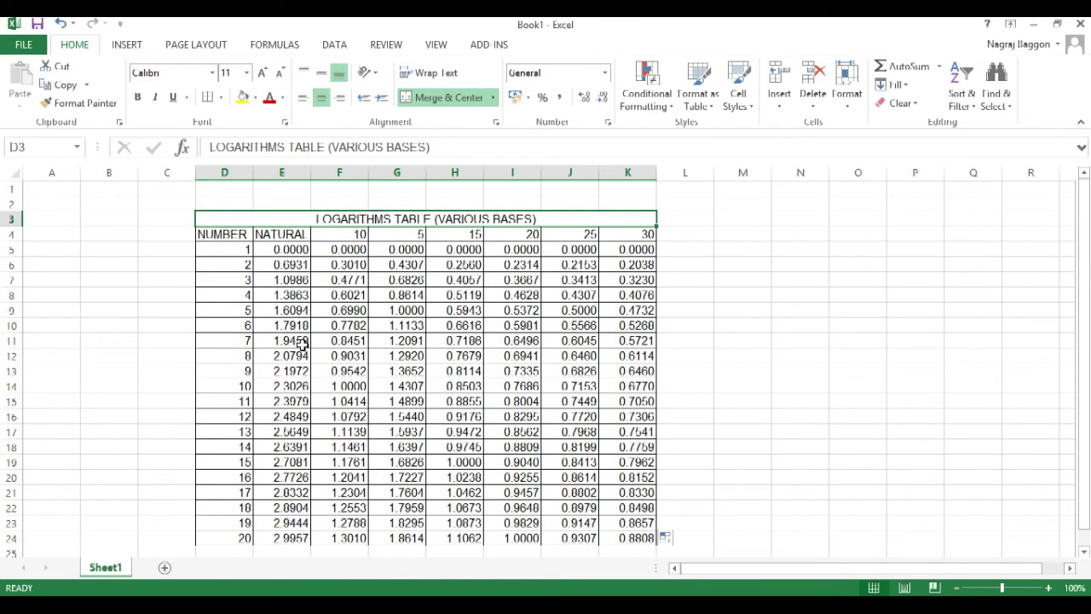
pyautogui.click(297, 247)
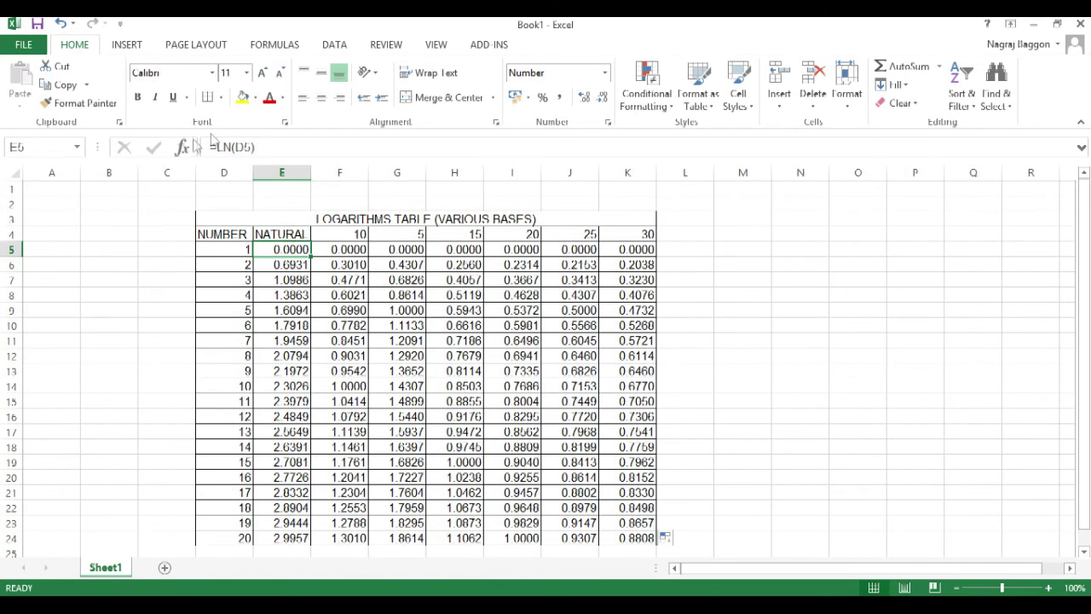
pyautogui.click(334, 249)
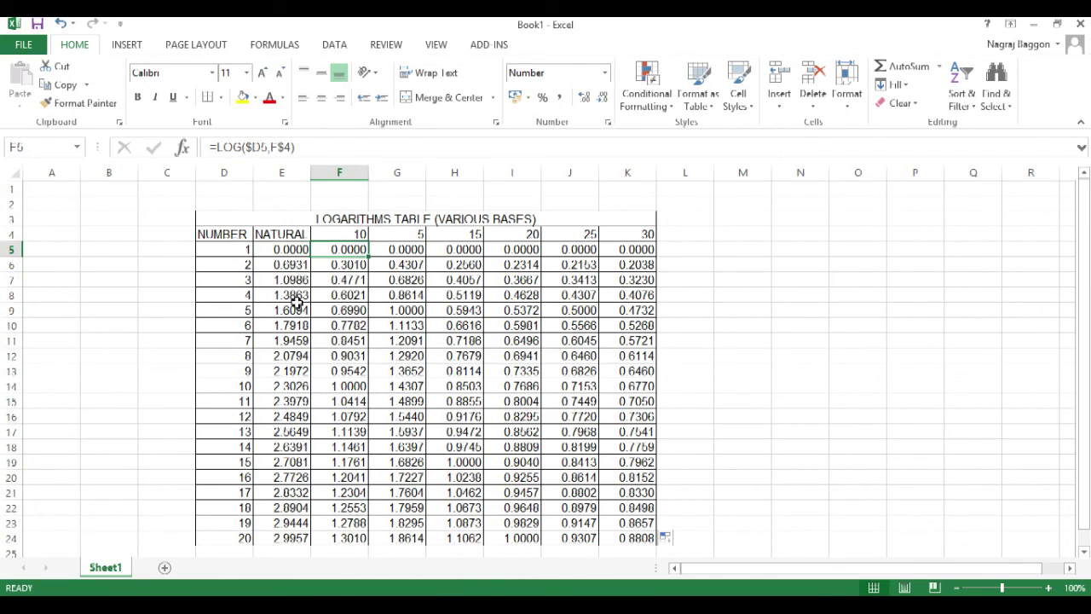
pyautogui.click(404, 251)
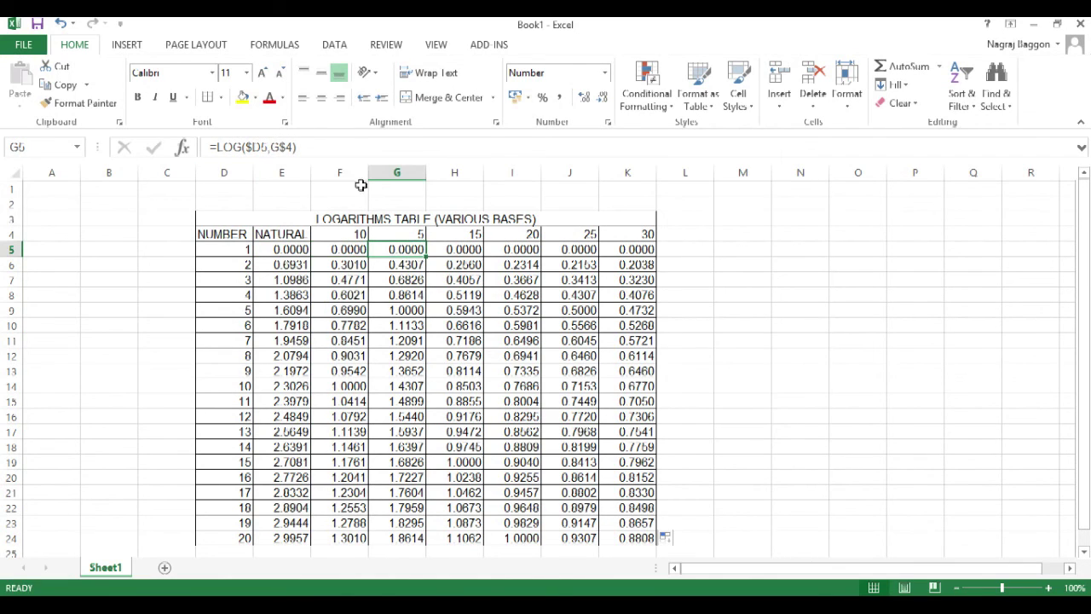
# Replace the F5 formula with =LOG10(D5) and fill it down the base 10 column to F24
pyautogui.click(331, 249)
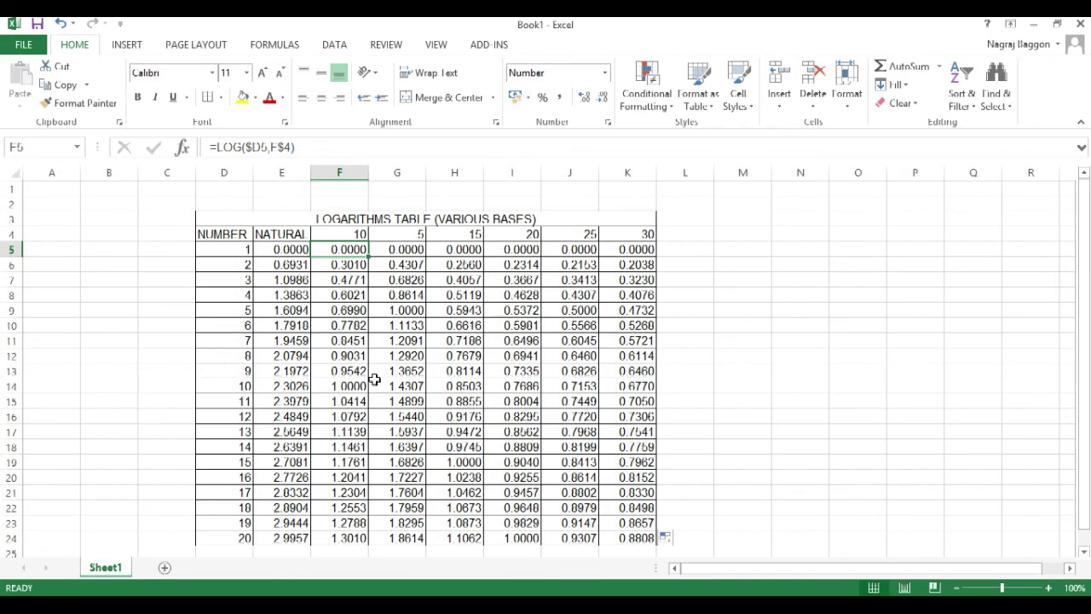
pyautogui.write('=LOG')
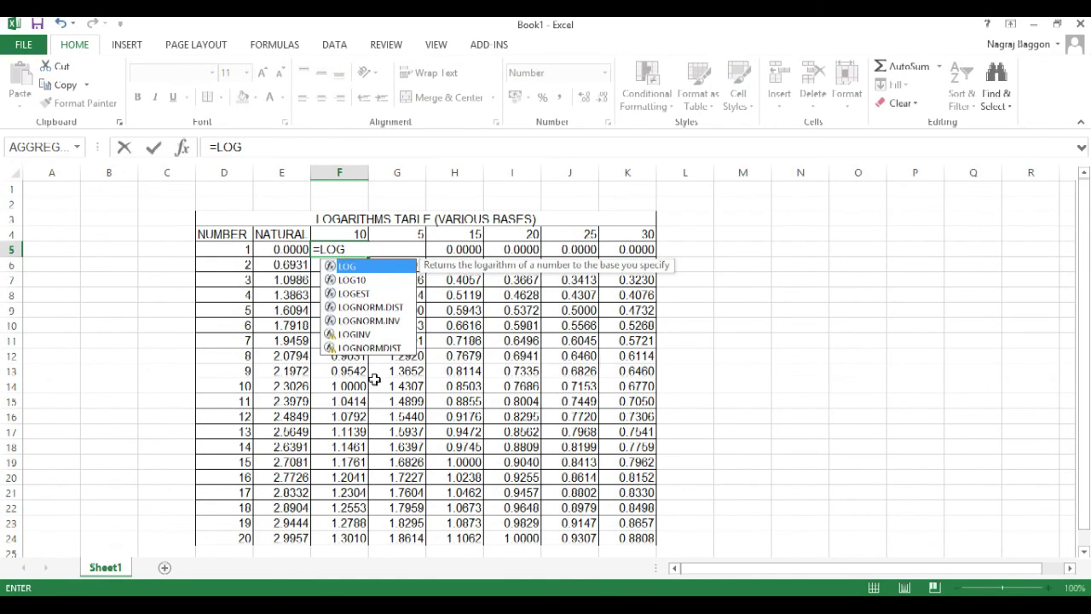
pyautogui.press('Down')
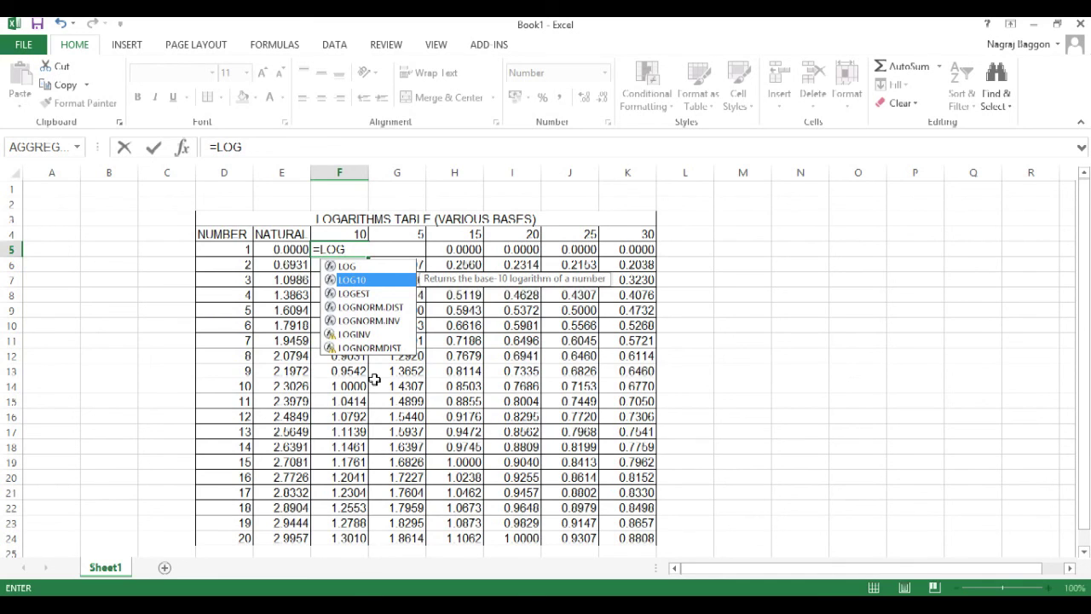
pyautogui.press('Tab')
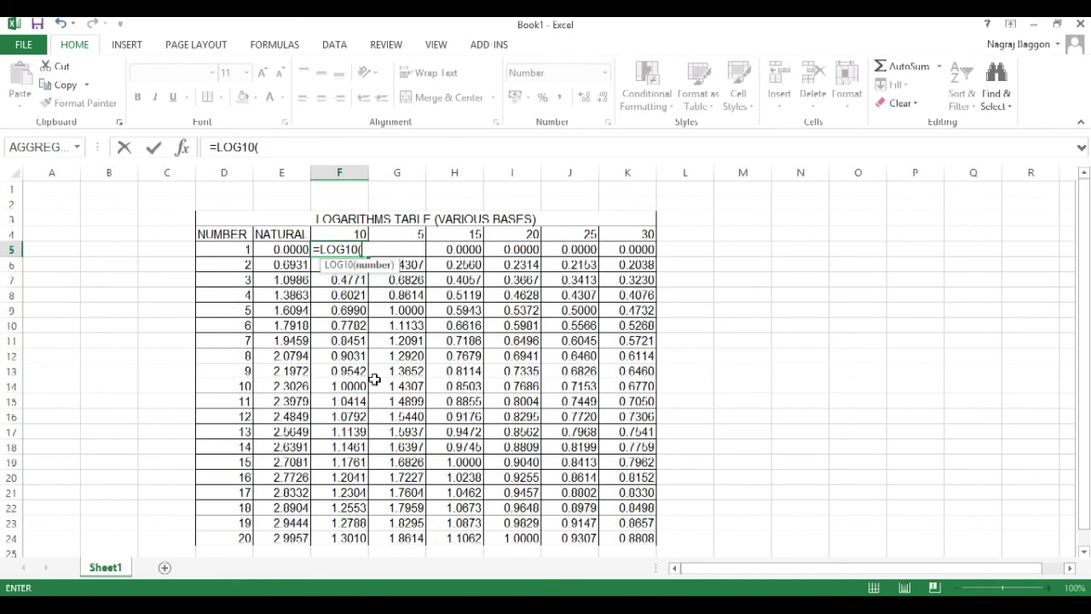
pyautogui.press('Left')
pyautogui.press('Left')
pyautogui.press('Return')
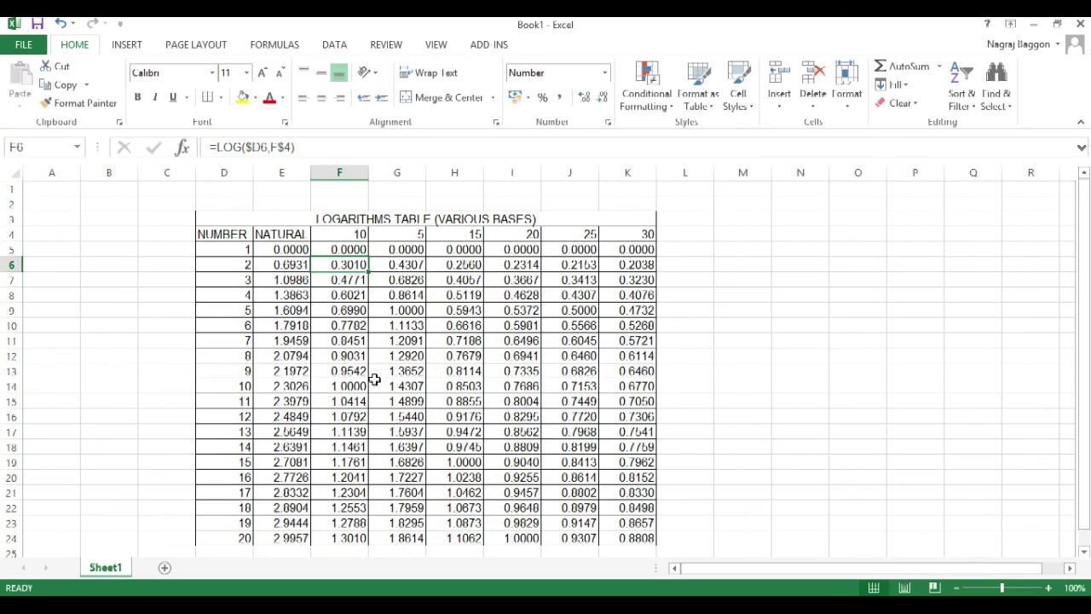
pyautogui.press('Up')
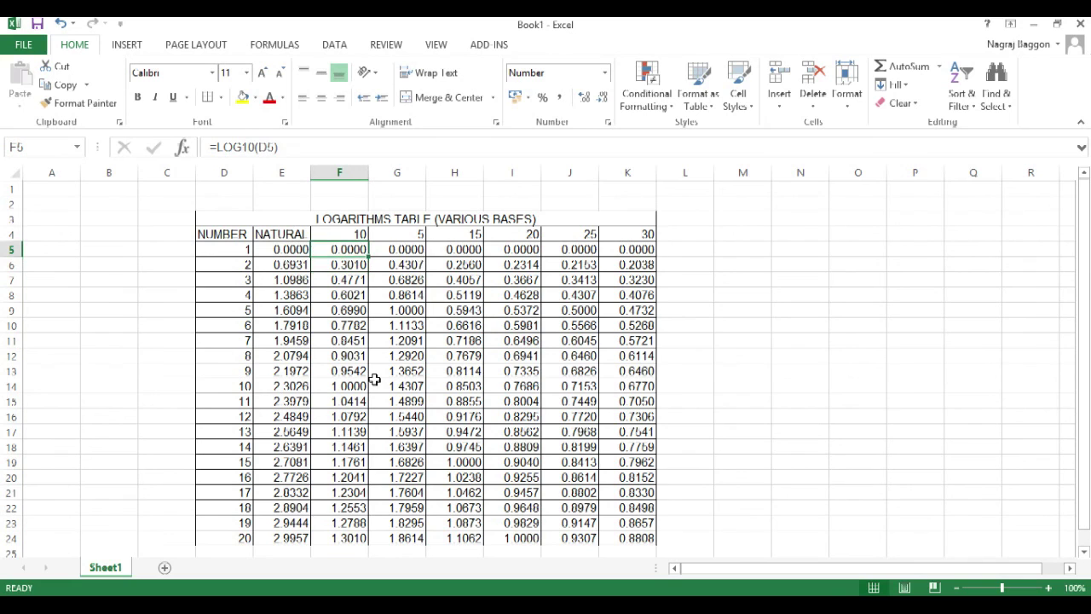
pyautogui.doubleClick(368, 256)
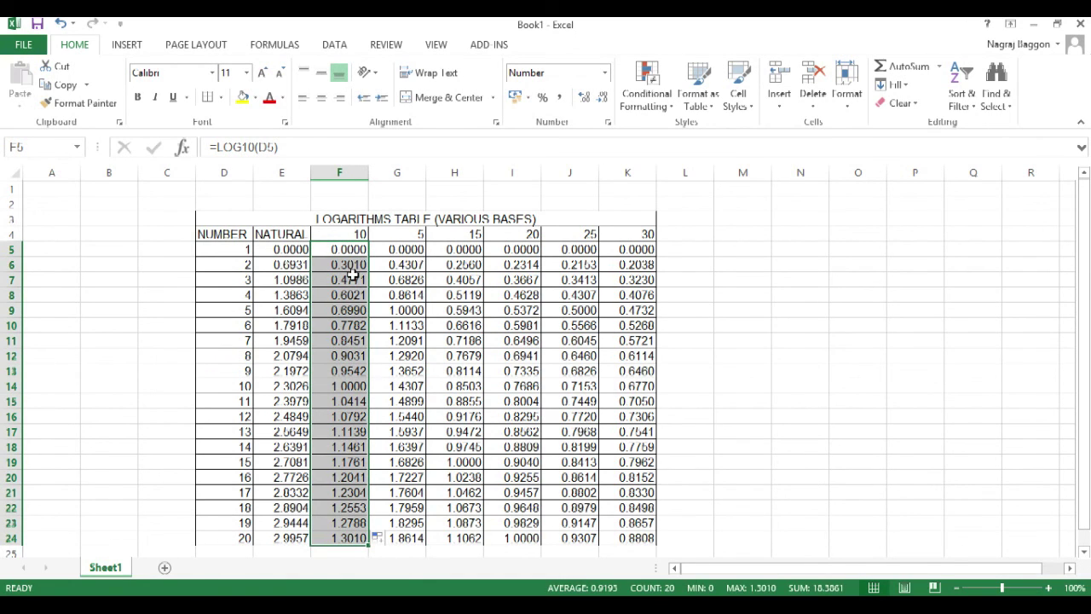
# Review the LOG formulas in the base 5 and base 15 columns and the first entry of the NUMBER column
pyautogui.click(388, 250)
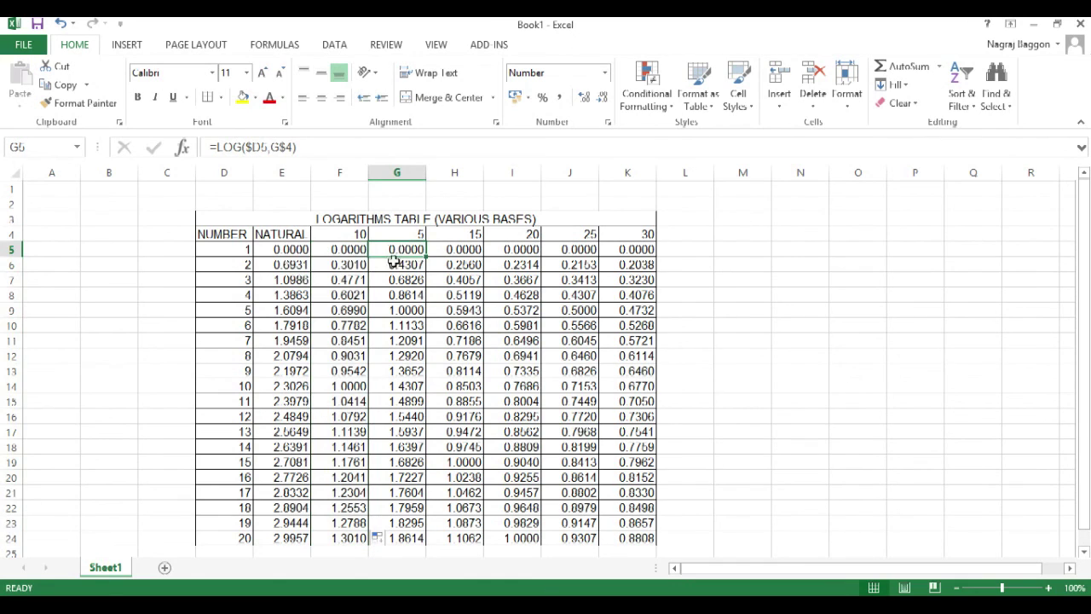
pyautogui.press('Down')
pyautogui.press('Down')
pyautogui.press('Down')
pyautogui.click(460, 259)
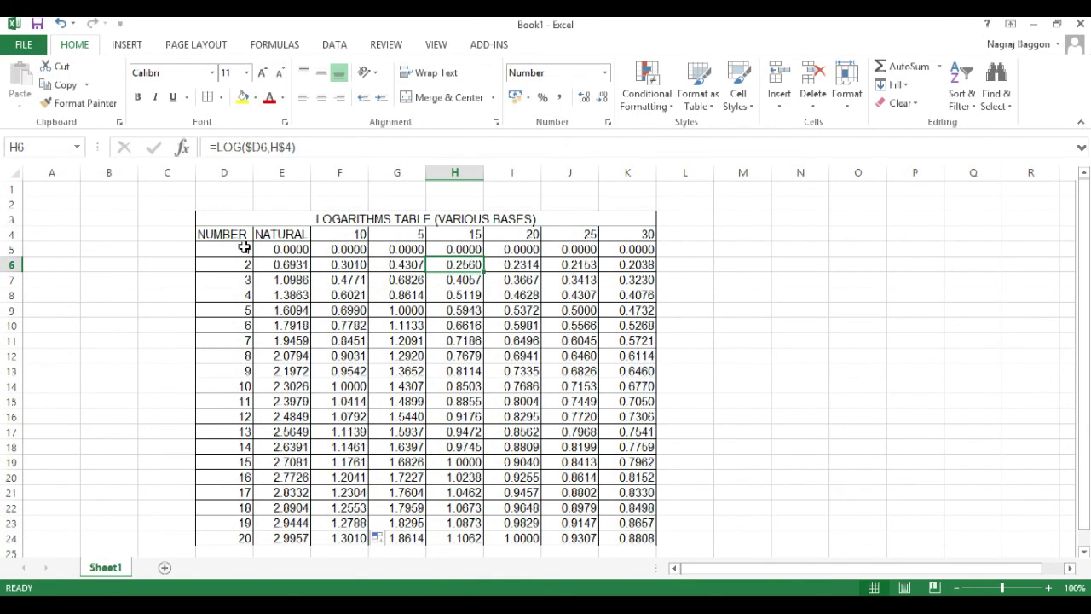
pyautogui.click(217, 248)
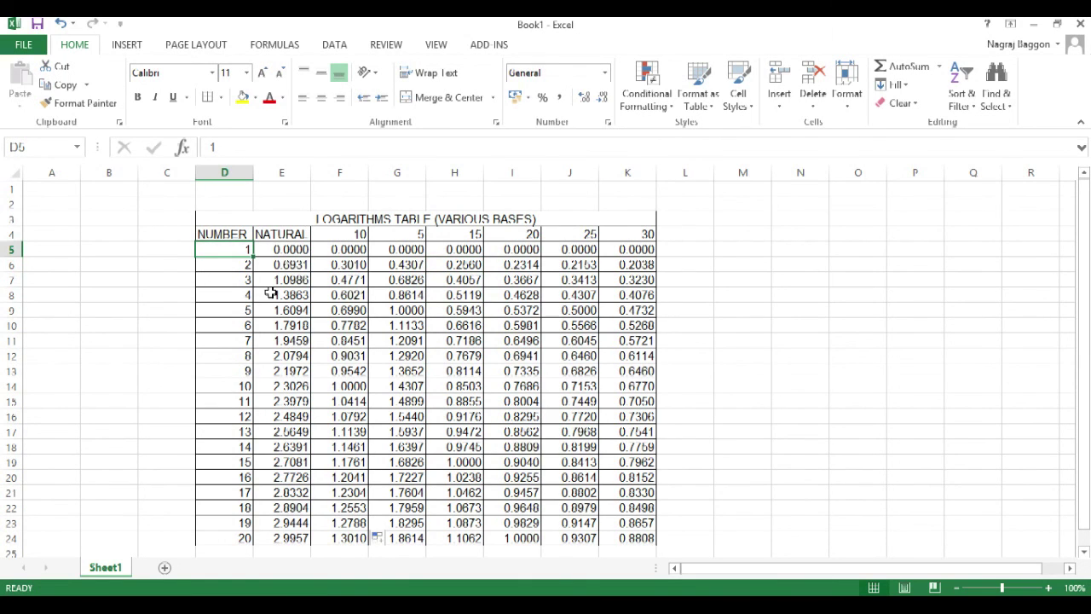